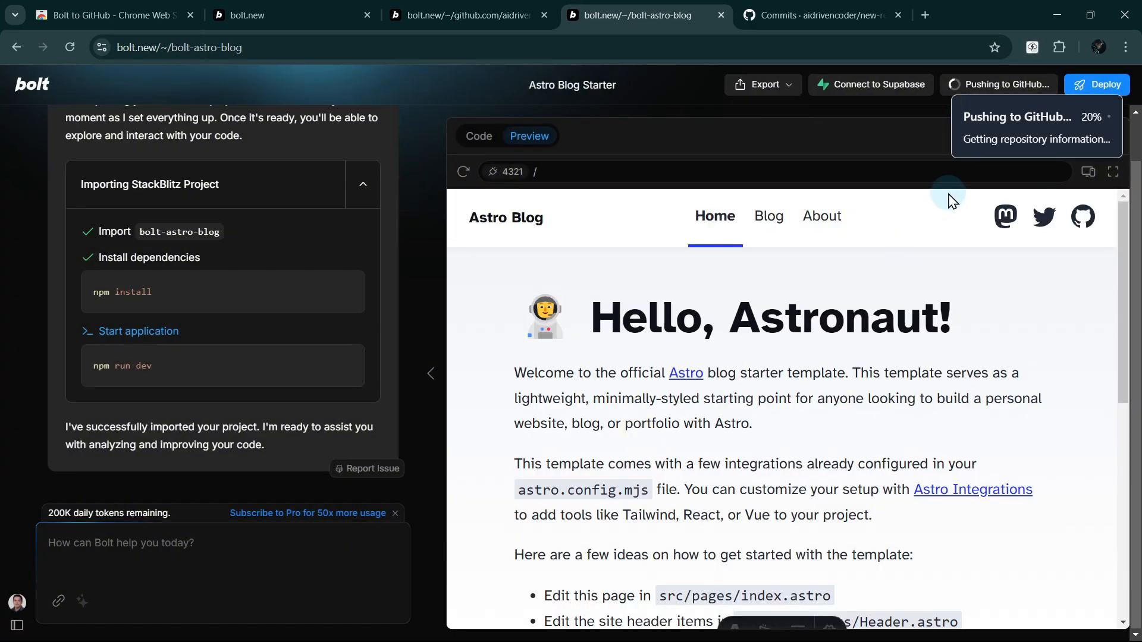
Open the bolt-astro-blog GitHub repository from the Bolt to GitHub extension and view its latest commit
{"action": "left_click", "coordinate": [1031, 47]}
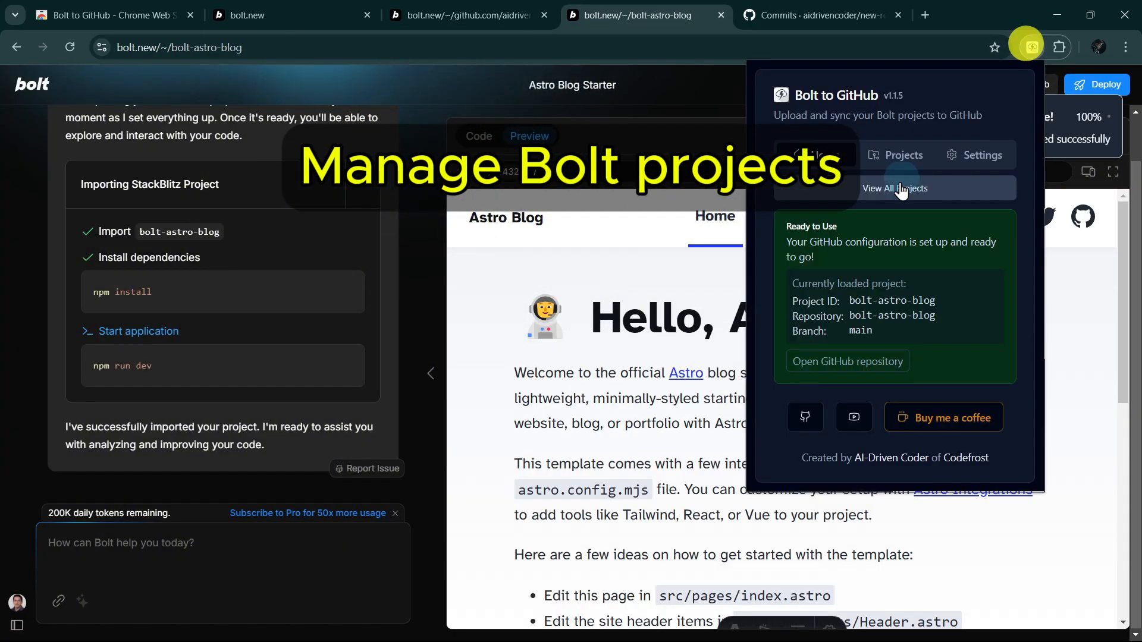
{"action": "left_click", "coordinate": [878, 354]}
{"action": "left_click", "coordinate": [748, 265]}
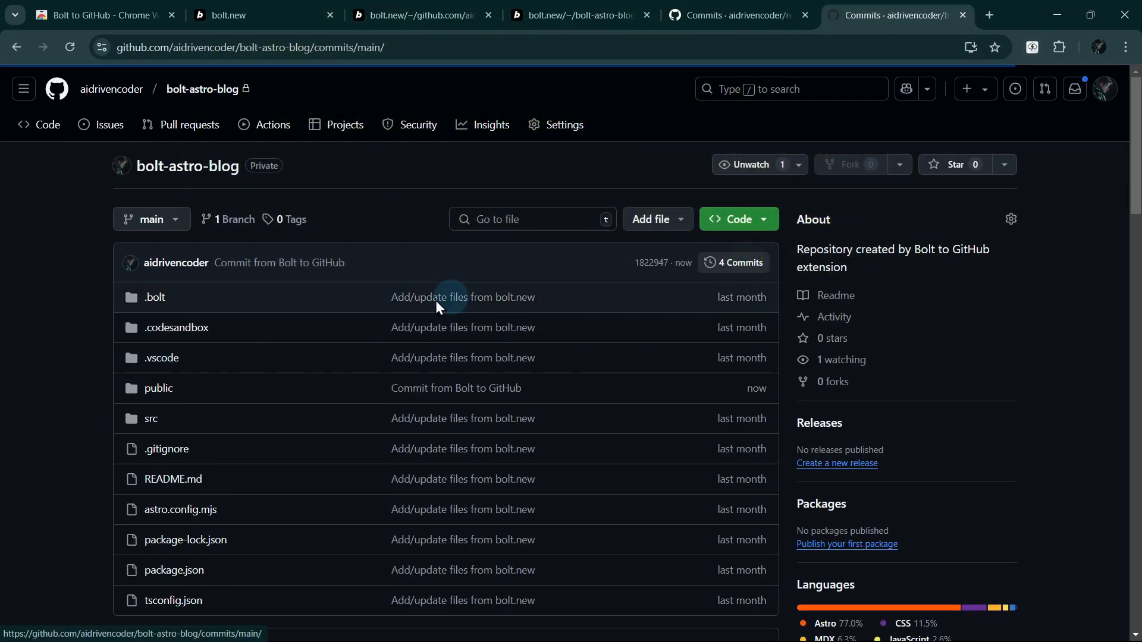
{"action": "left_click", "coordinate": [217, 286]}
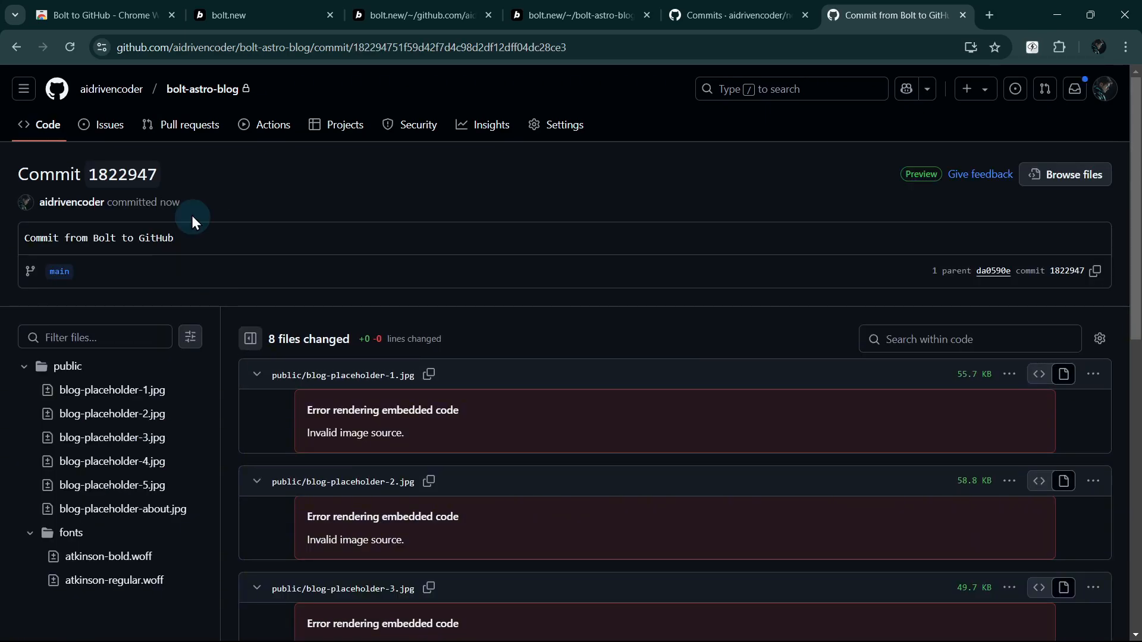
{"action": "right_click", "coordinate": [263, 180]}
Return to the bolt-astro-blog project in Bolt and import the public git-filter-repo repository from the extension's project list
{"action": "left_click", "coordinate": [572, 9]}
{"action": "left_click", "coordinate": [1032, 47]}
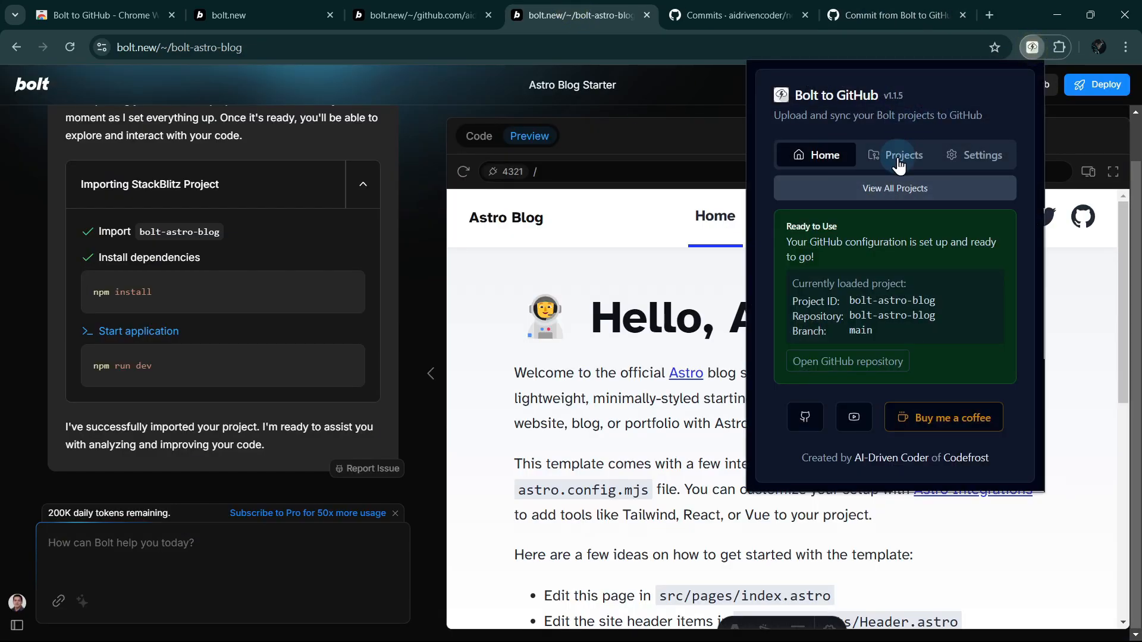
{"action": "left_click", "coordinate": [898, 156]}
{"action": "left_click", "coordinate": [839, 186]}
{"action": "scroll", "coordinate": [940, 331], "scroll_direction": "down", "scroll_amount": 5}
{"action": "scroll", "coordinate": [940, 333], "scroll_direction": "down", "scroll_amount": 2}
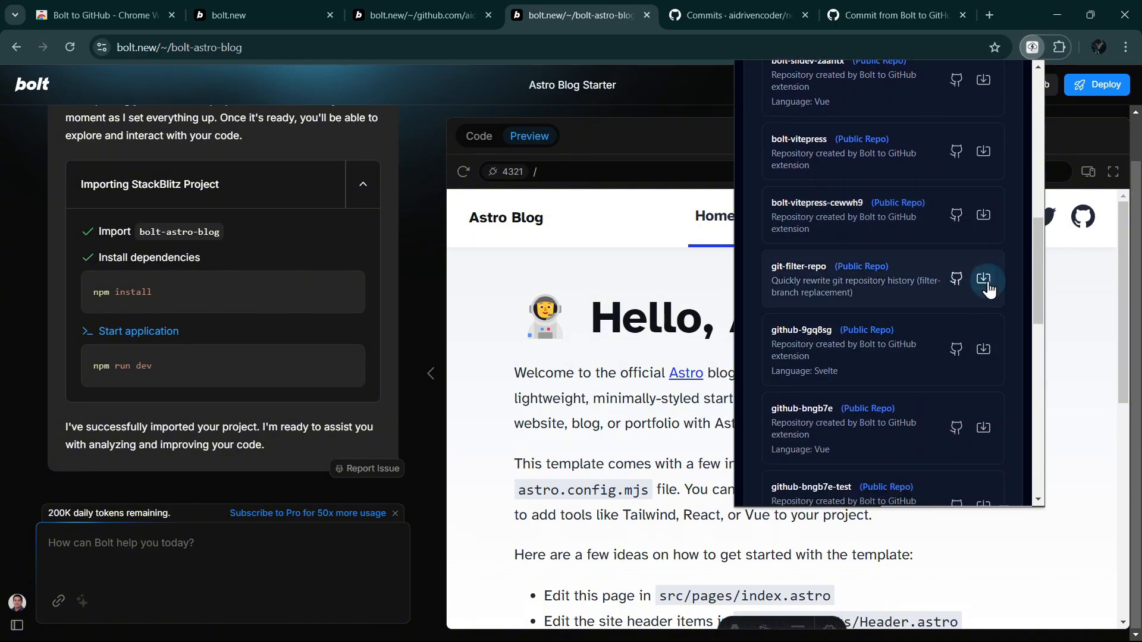
{"action": "left_click", "coordinate": [984, 282]}
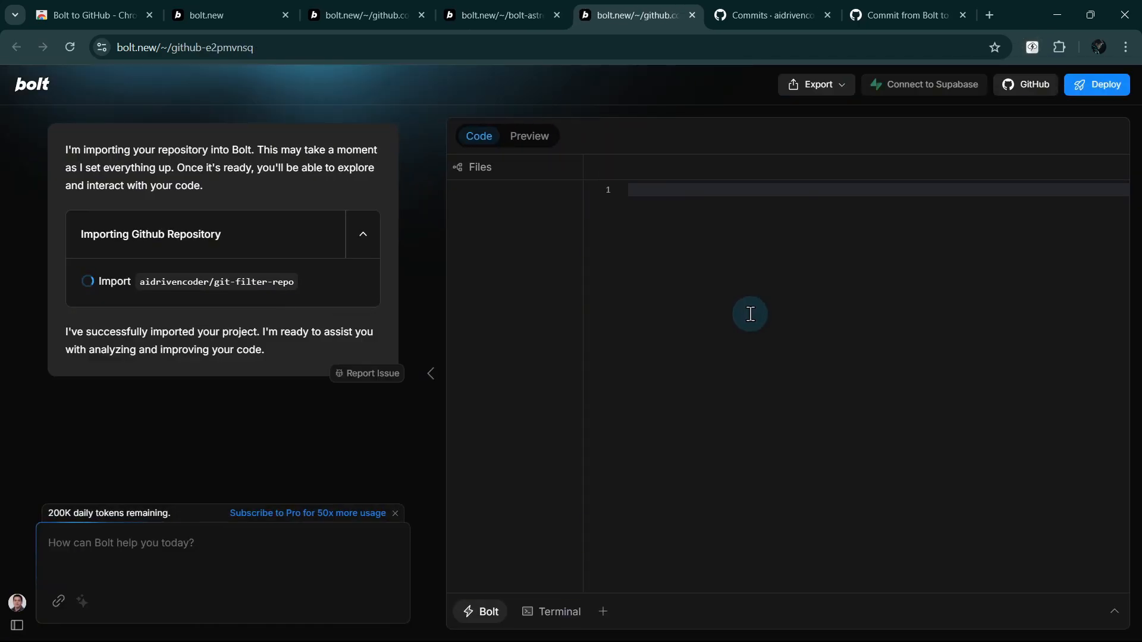
Review the extension's list of Bolt projects and public repositories
{"action": "left_click", "coordinate": [1031, 47]}
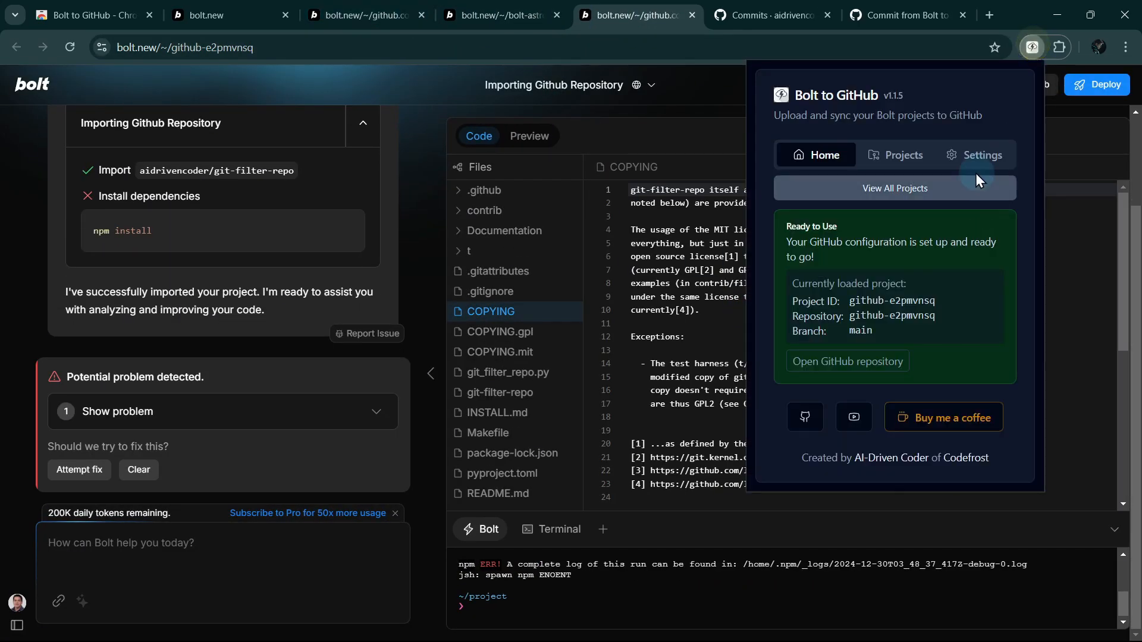
{"action": "left_click", "coordinate": [897, 156]}
{"action": "scroll", "coordinate": [959, 357], "scroll_direction": "down", "scroll_amount": 3}
{"action": "scroll", "coordinate": [968, 333], "scroll_direction": "down", "scroll_amount": 5}
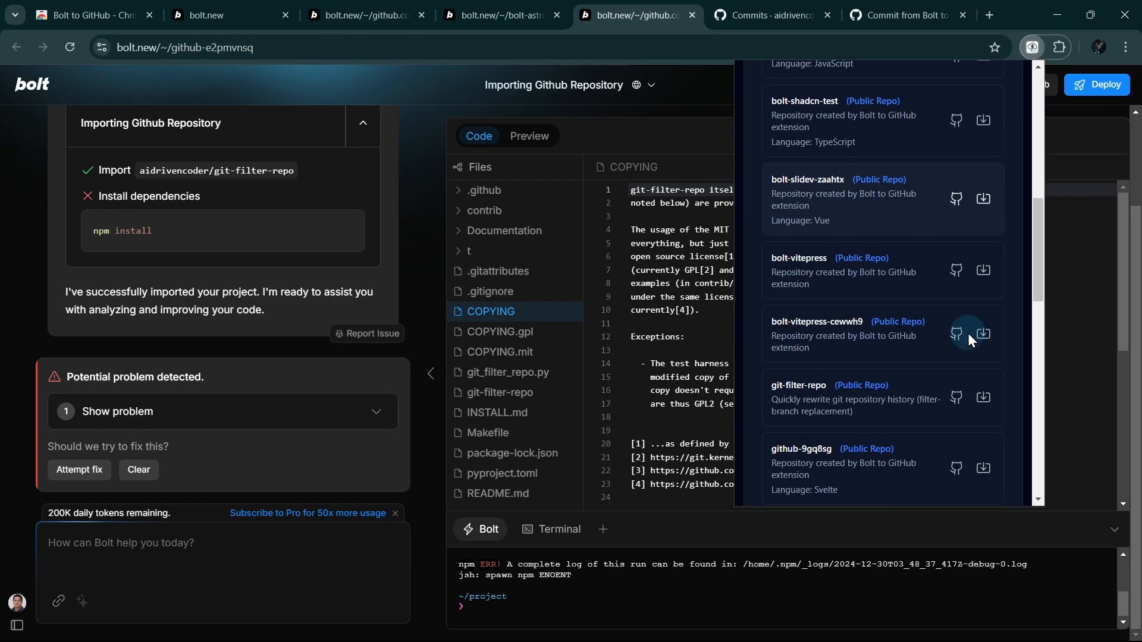
{"action": "scroll", "coordinate": [892, 249], "scroll_direction": "up", "scroll_amount": 10}
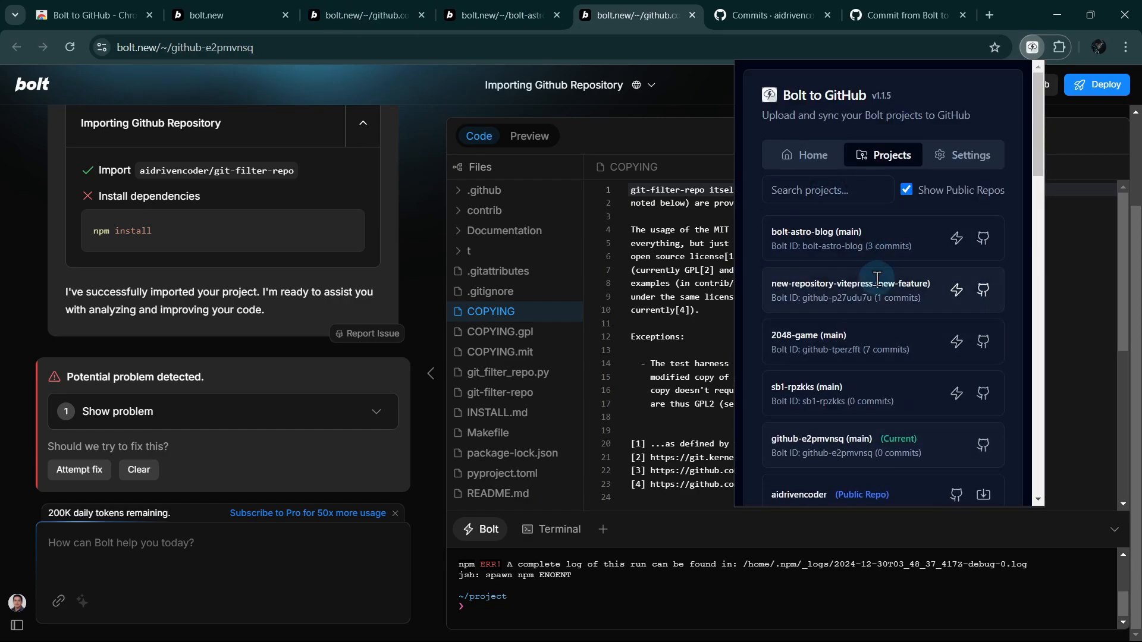
{"action": "scroll", "coordinate": [877, 284], "scroll_direction": "down", "scroll_amount": 10}
{"action": "scroll", "coordinate": [877, 283], "scroll_direction": "up", "scroll_amount": 10}
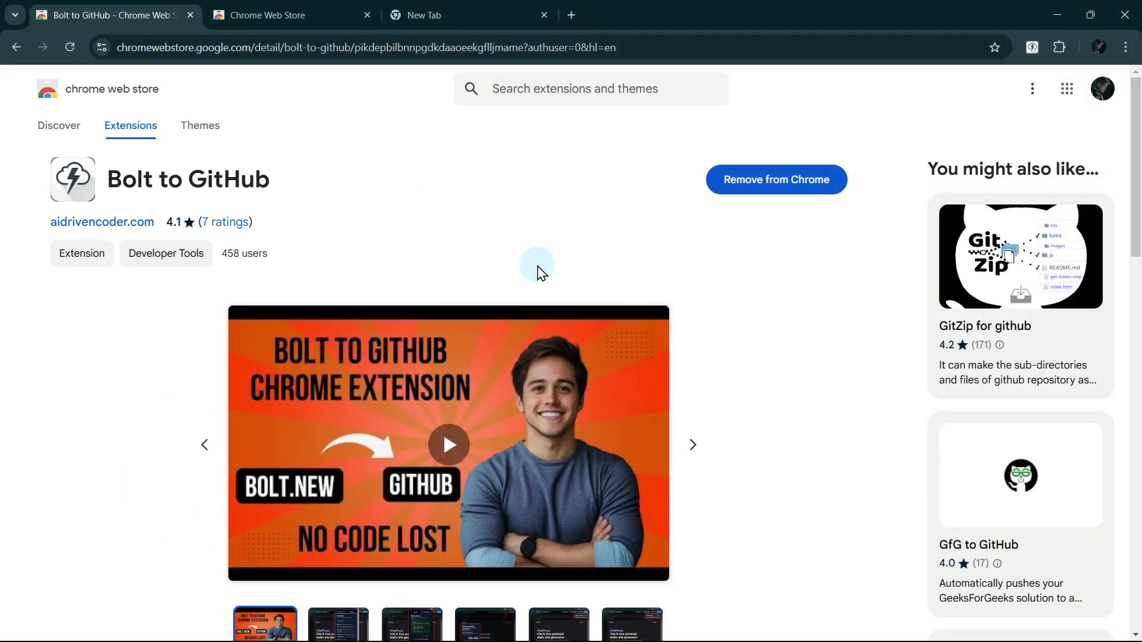
Search the Chrome Web Store for "Bolt to GitHub" and open the extension's page
{"action": "left_click", "coordinate": [302, 15]}
{"action": "left_click", "coordinate": [506, 88]}
{"action": "type", "text": "Bolt to GitHub"}
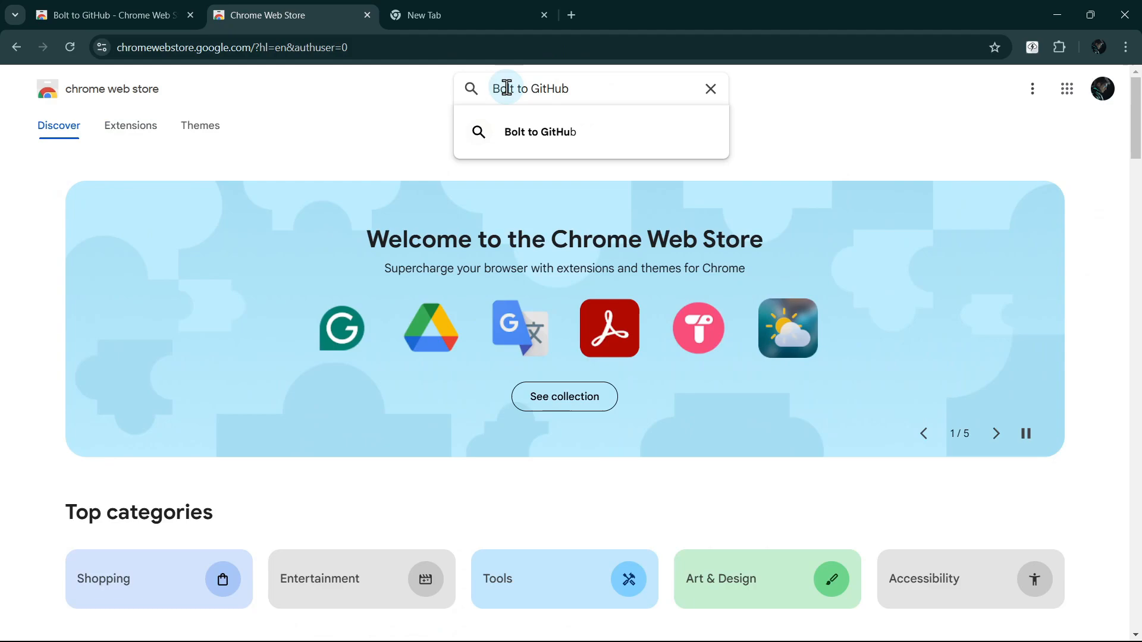
{"action": "key", "text": "Return"}
{"action": "left_click", "coordinate": [522, 232]}
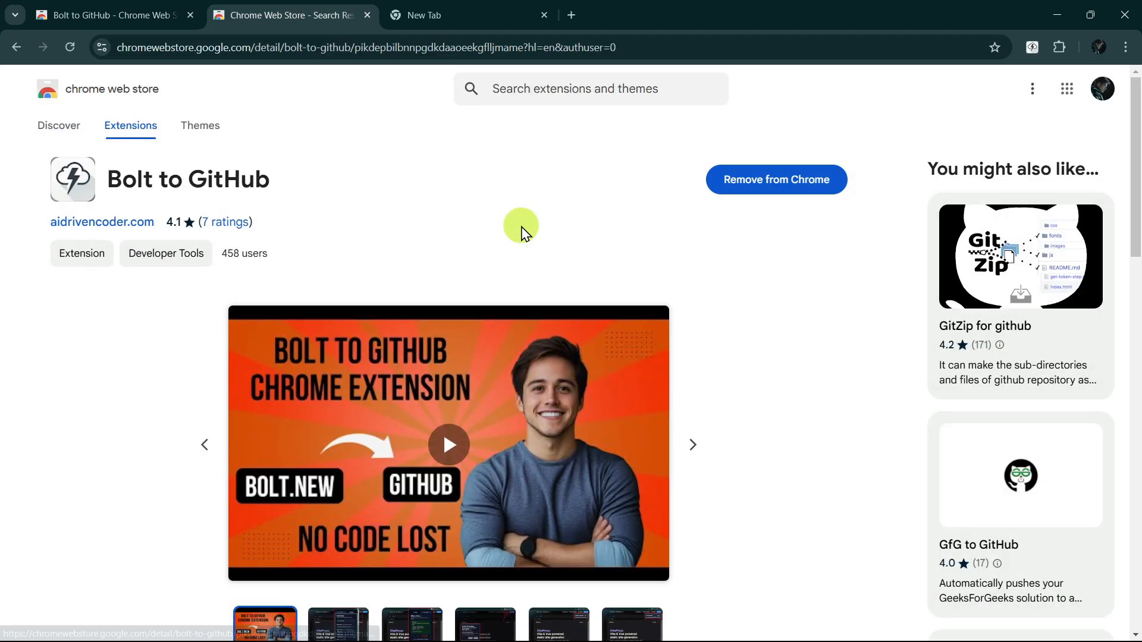
Load aidrivencoder.com/bolt-to-github in the empty browser tab
{"action": "left_click", "coordinate": [427, 14]}
{"action": "left_click", "coordinate": [282, 48]}
{"action": "type", "text": "aidrivencoder.com/bolt-to-github"}
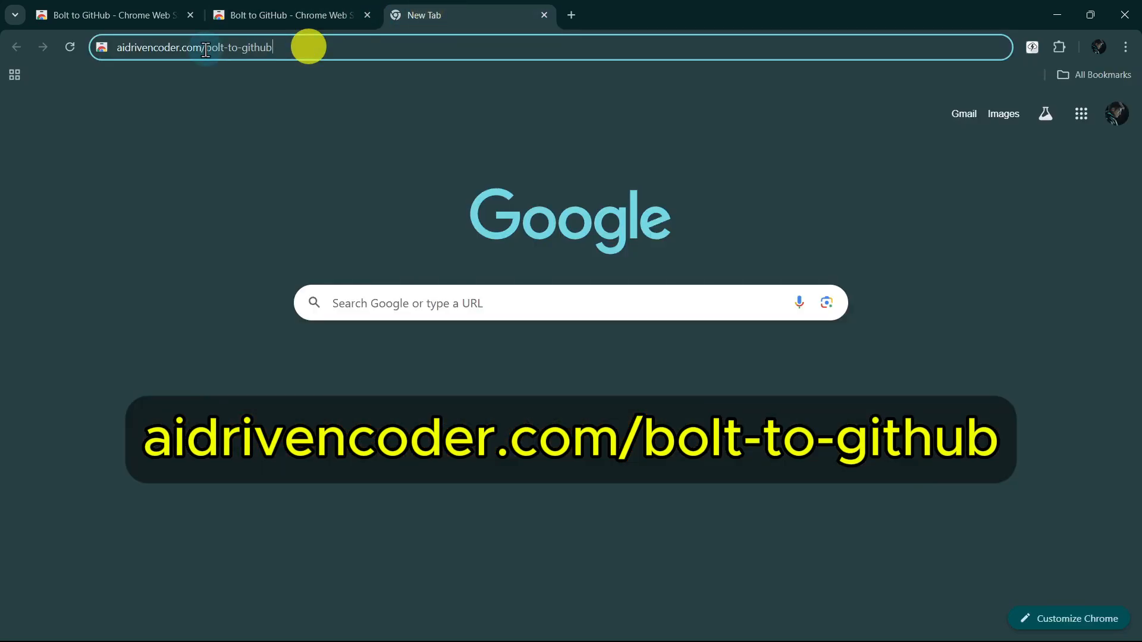
{"action": "key", "text": "Return"}
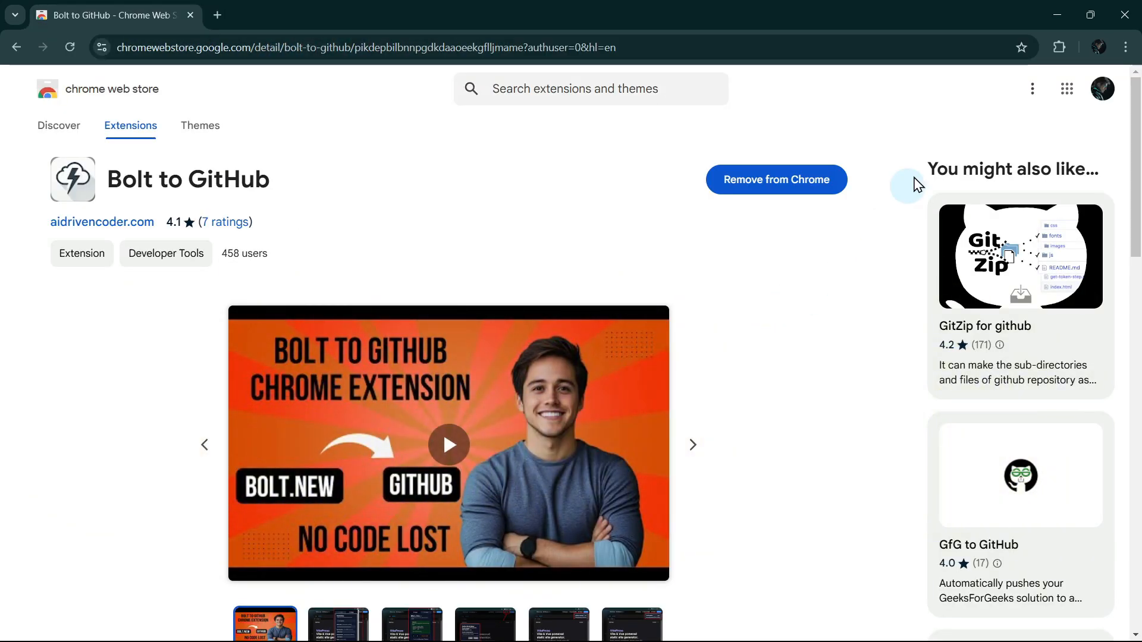
Pin the Bolt to GitHub extension in the browser
{"action": "left_click", "coordinate": [1058, 47]}
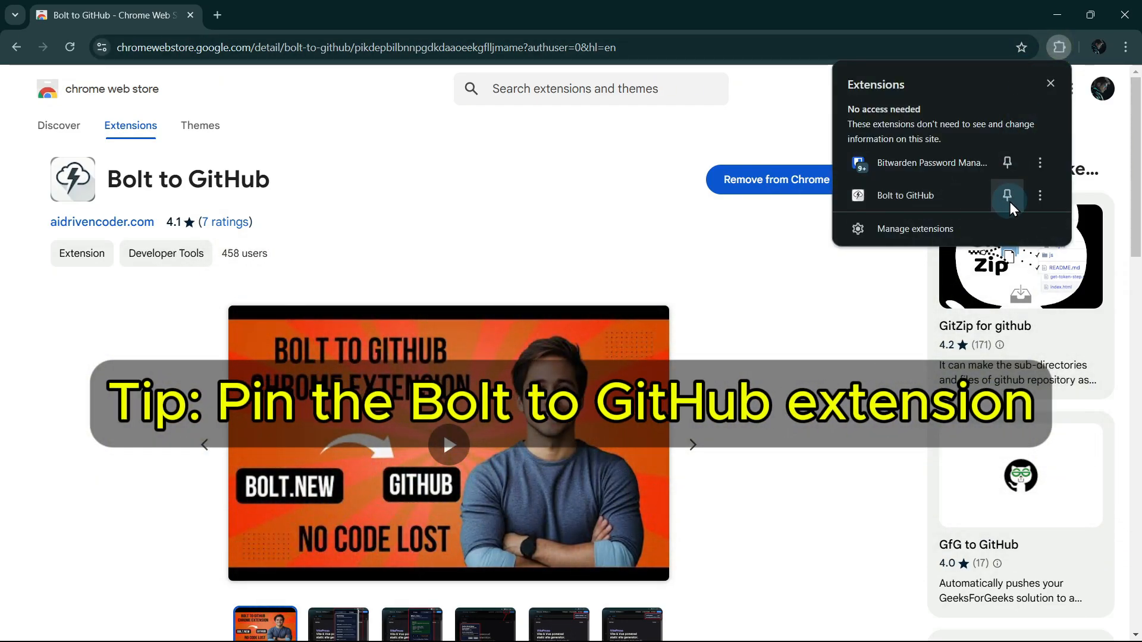
{"action": "left_click", "coordinate": [1007, 196]}
{"action": "left_click", "coordinate": [877, 292]}
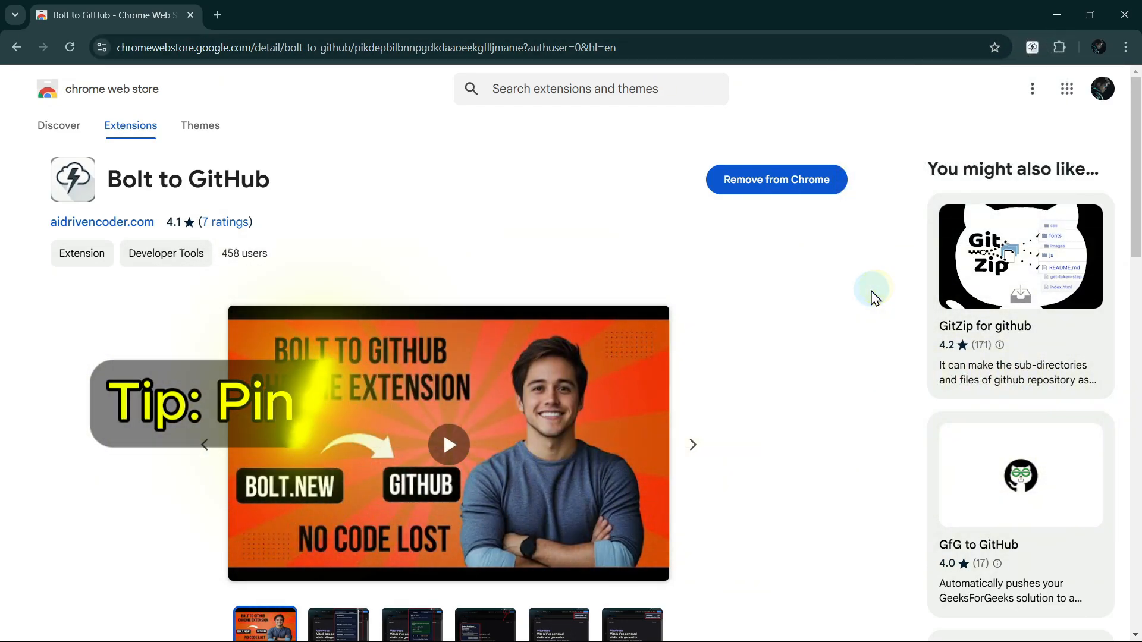
Go to bolt.new from the extension and look over its GitHub token and repository owner fields there
{"action": "left_click", "coordinate": [1029, 51]}
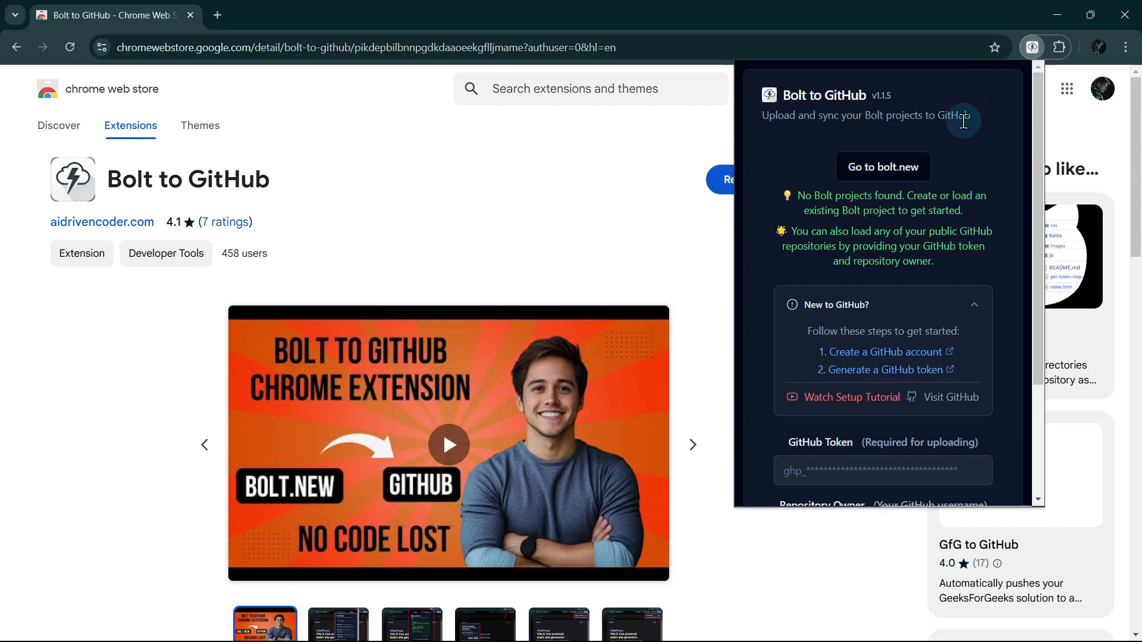
{"action": "left_click", "coordinate": [887, 174]}
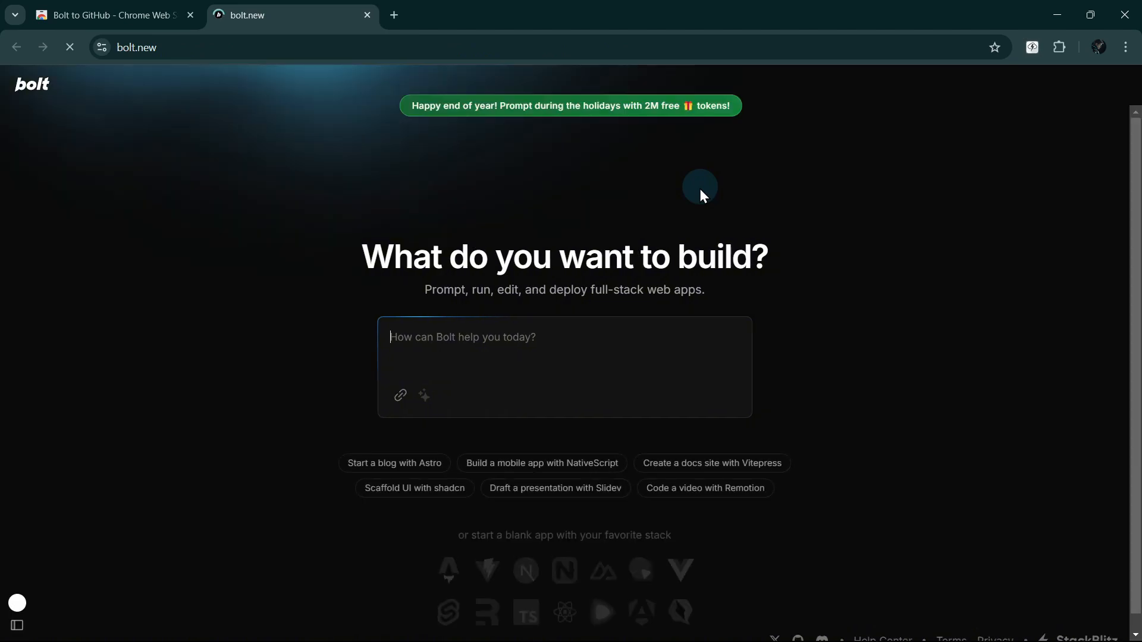
{"action": "left_click", "coordinate": [1032, 47]}
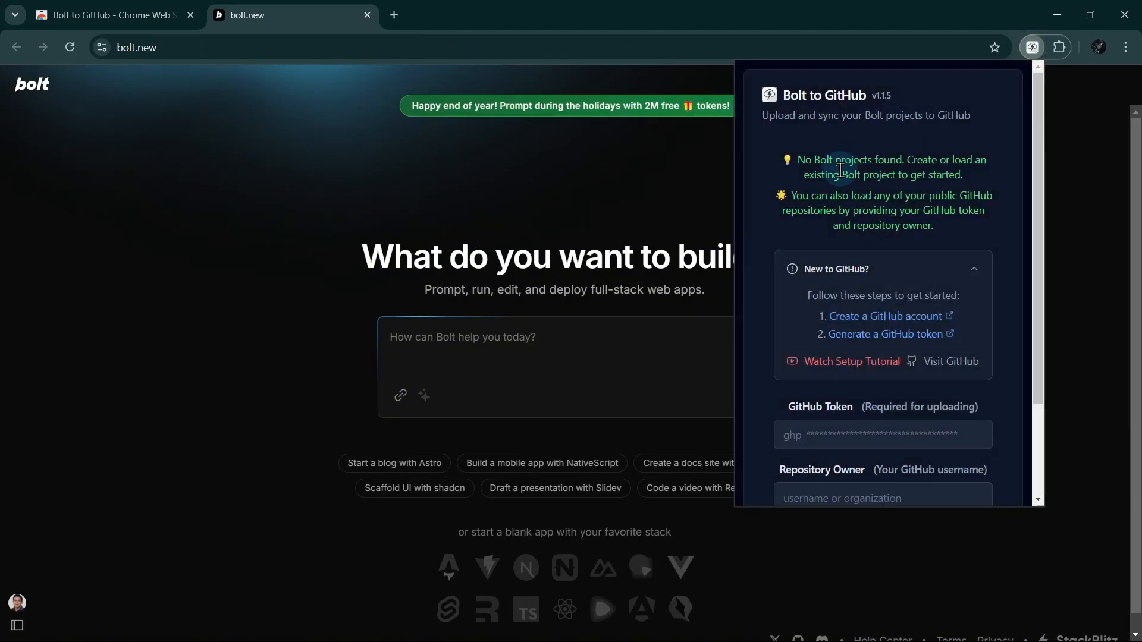
{"action": "scroll", "coordinate": [874, 339], "scroll_direction": "down", "scroll_amount": 2}
{"action": "left_click", "coordinate": [865, 324]}
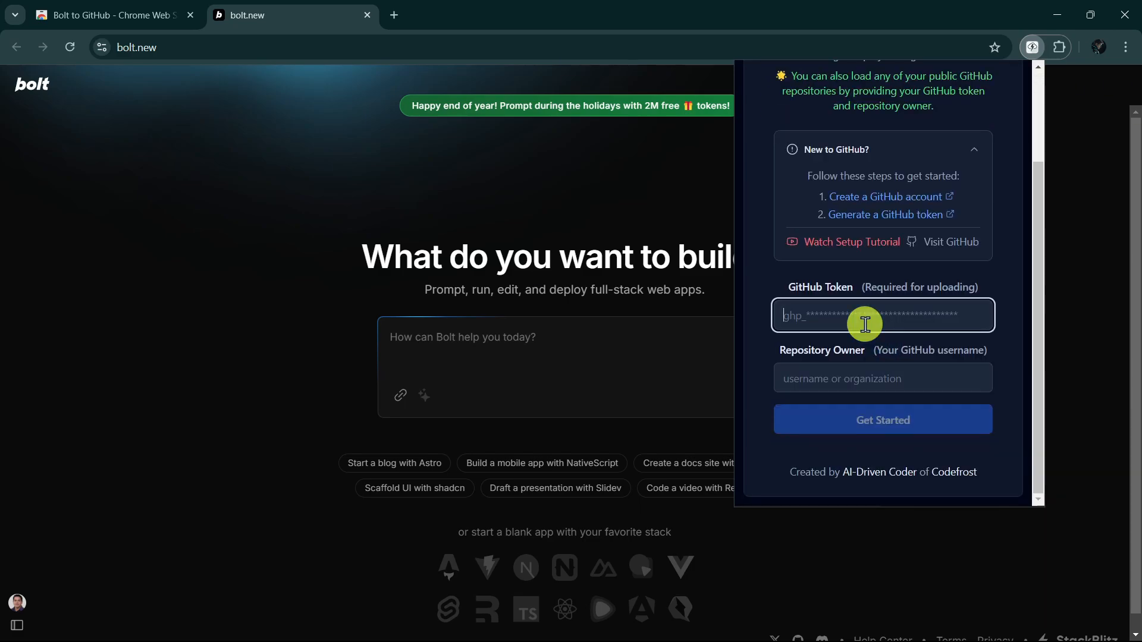
{"action": "left_click", "coordinate": [866, 376]}
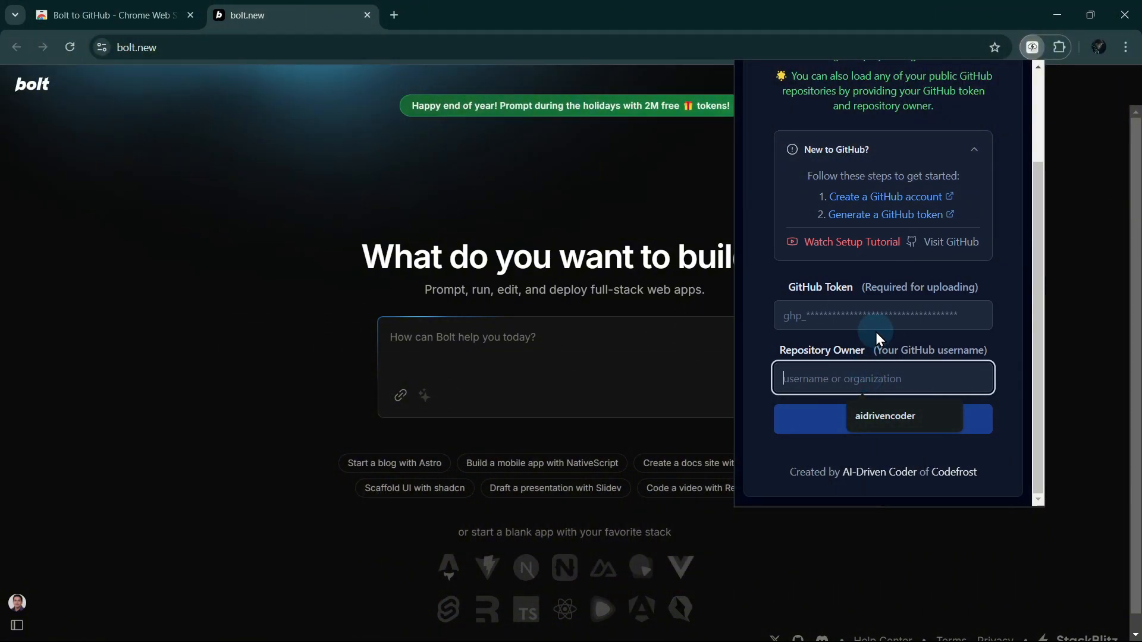
{"action": "scroll", "coordinate": [875, 332], "scroll_direction": "up", "scroll_amount": 2}
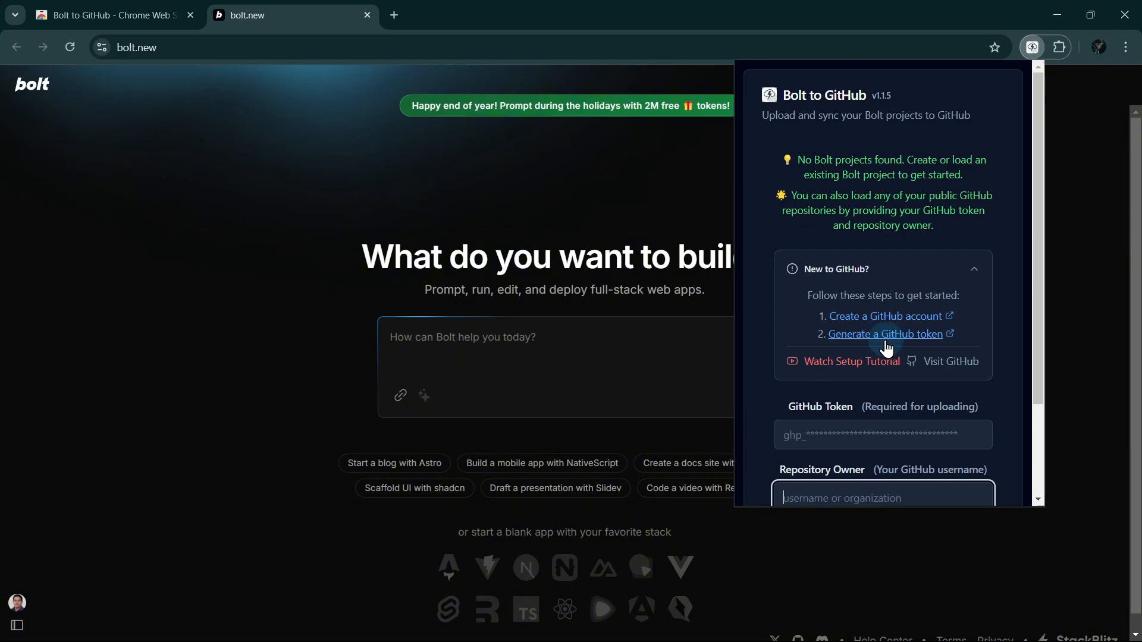
Generate a classic GitHub personal access token with the repo scope, adding 3 to its note, and copy the token
{"action": "left_click", "coordinate": [886, 335]}
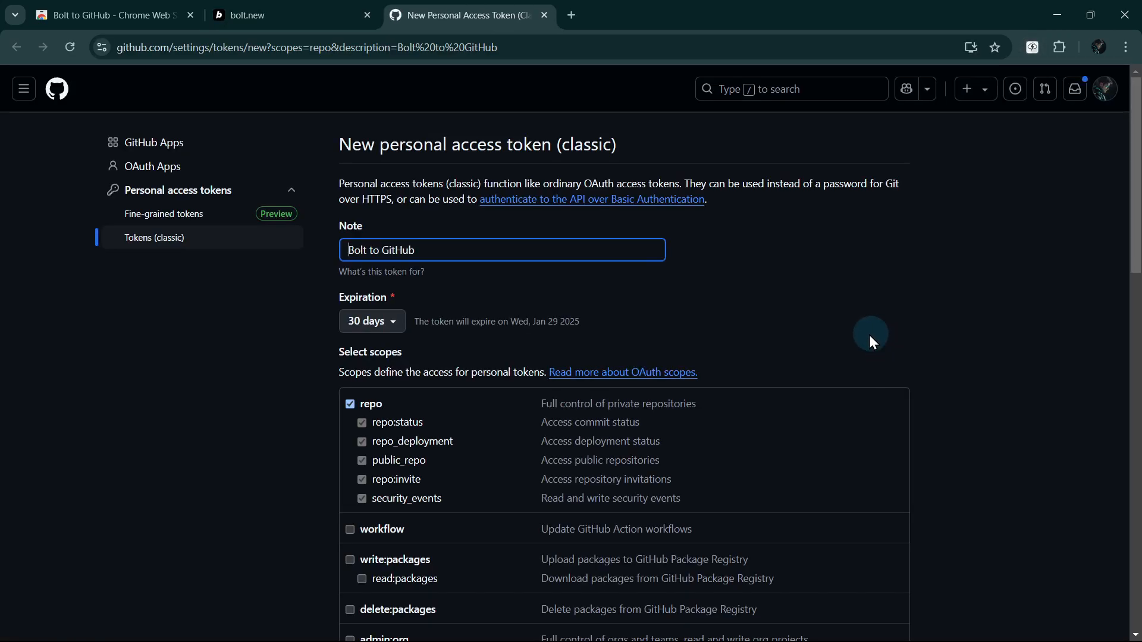
{"action": "left_click", "coordinate": [471, 244]}
{"action": "type", "text": "3"}
{"action": "scroll", "coordinate": [947, 412], "scroll_direction": "down", "scroll_amount": 15}
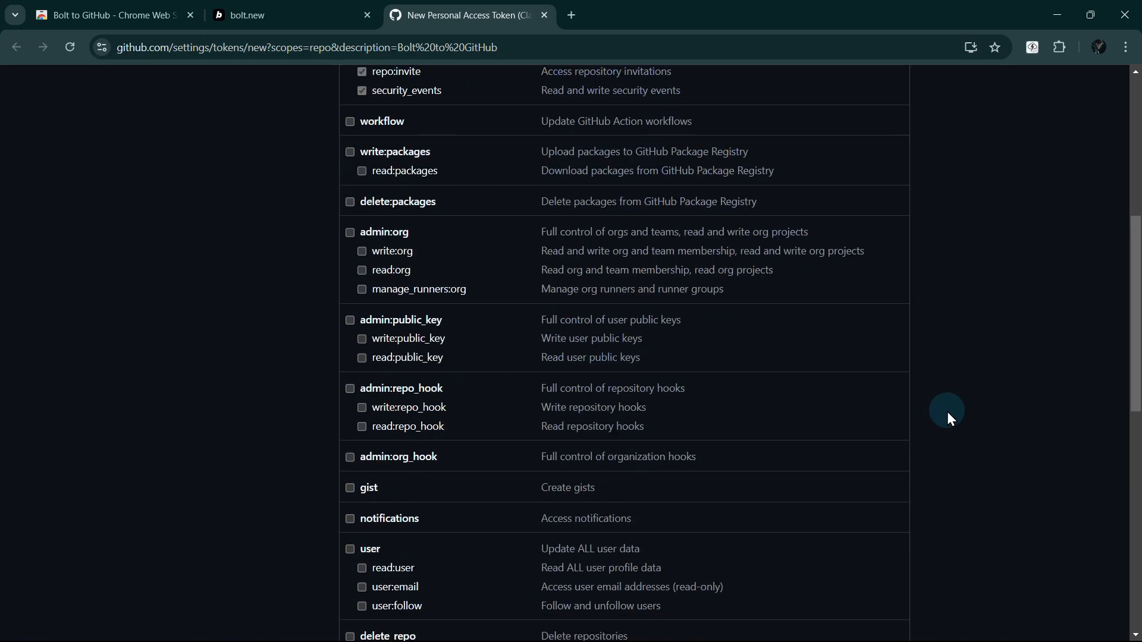
{"action": "scroll", "coordinate": [947, 412], "scroll_direction": "down", "scroll_amount": 1}
{"action": "left_click", "coordinate": [389, 528]}
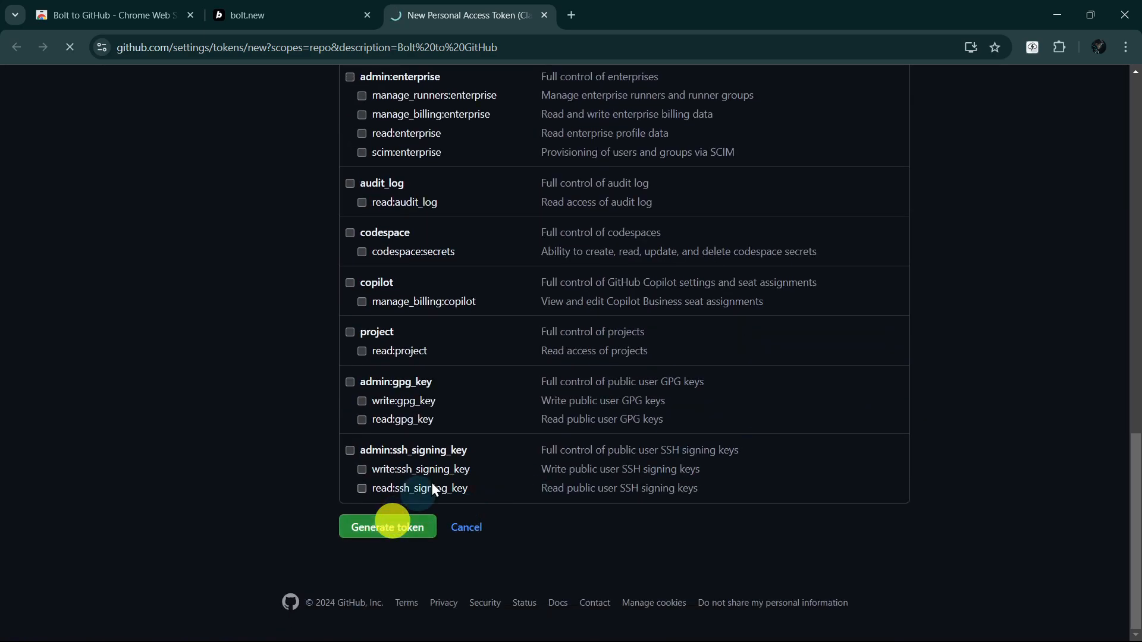
{"action": "left_click", "coordinate": [599, 320]}
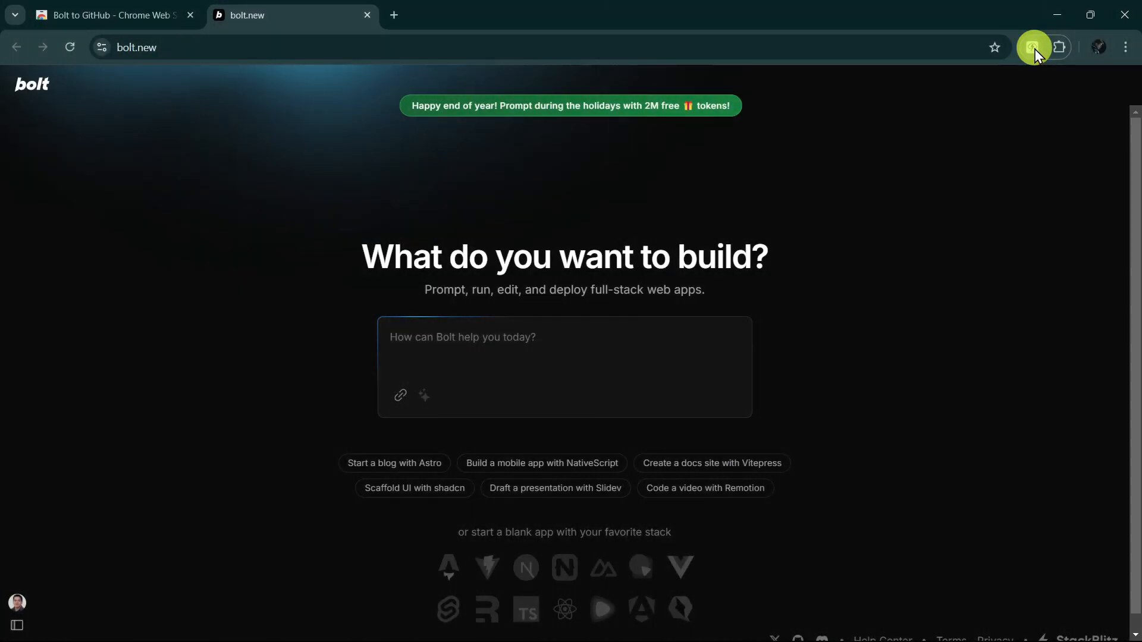
Paste the GitHub token into the extension, set the repository owner to aidrivencoder, and submit the setup
{"action": "left_click", "coordinate": [1033, 48]}
{"action": "scroll", "coordinate": [865, 357], "scroll_direction": "down", "scroll_amount": 2}
{"action": "left_click", "coordinate": [872, 313]}
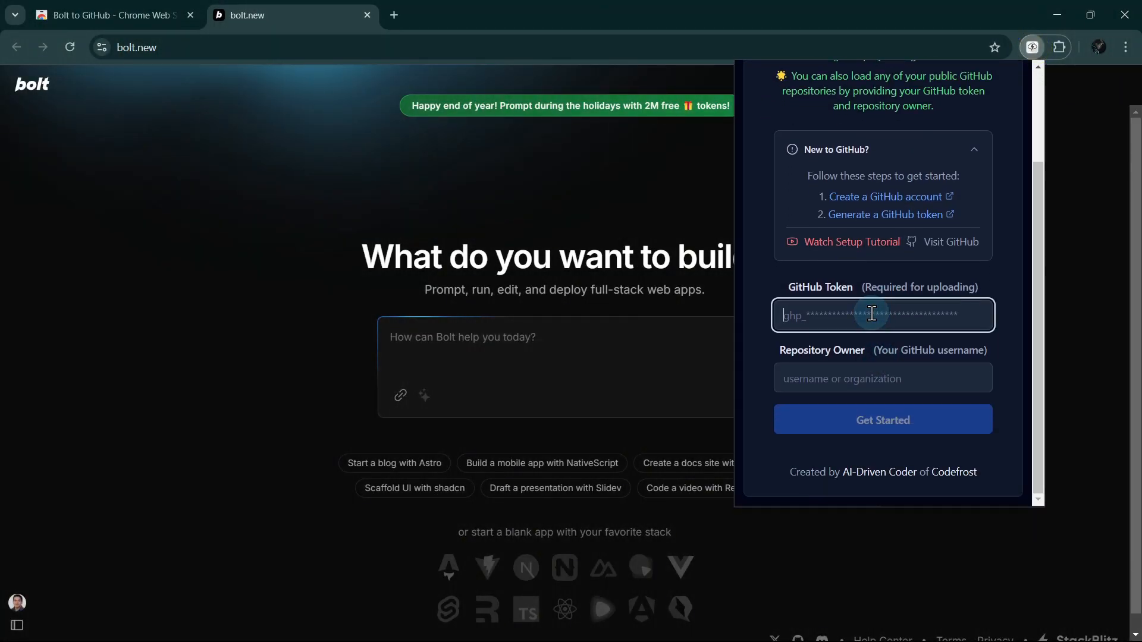
{"action": "key", "text": "ctrl+v"}
{"action": "left_click", "coordinate": [864, 400]}
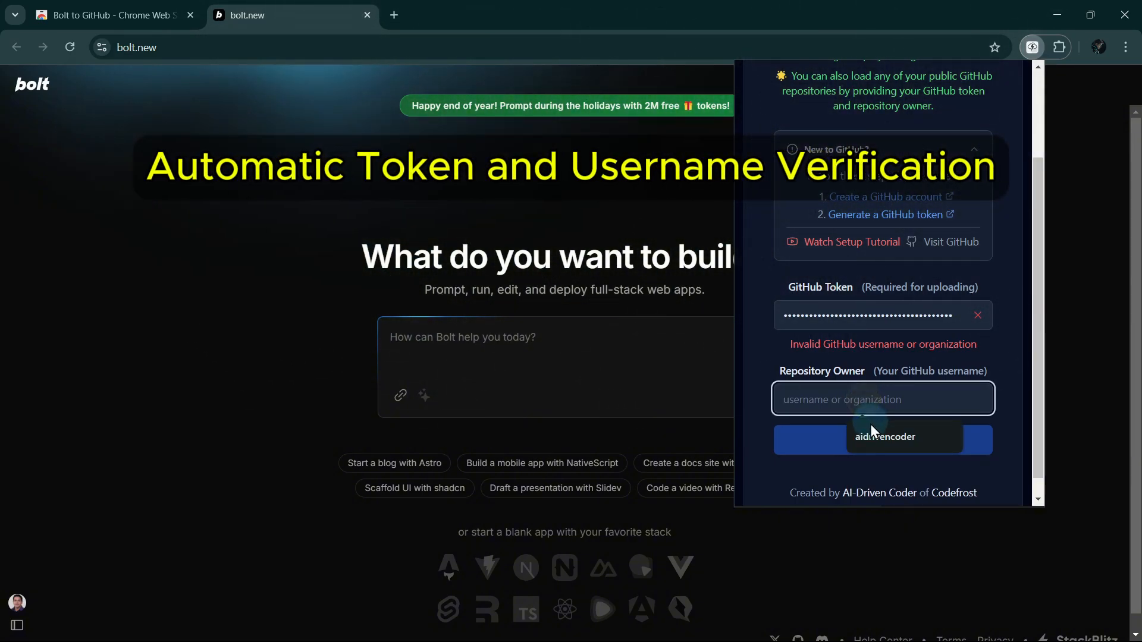
{"action": "left_click", "coordinate": [871, 426]}
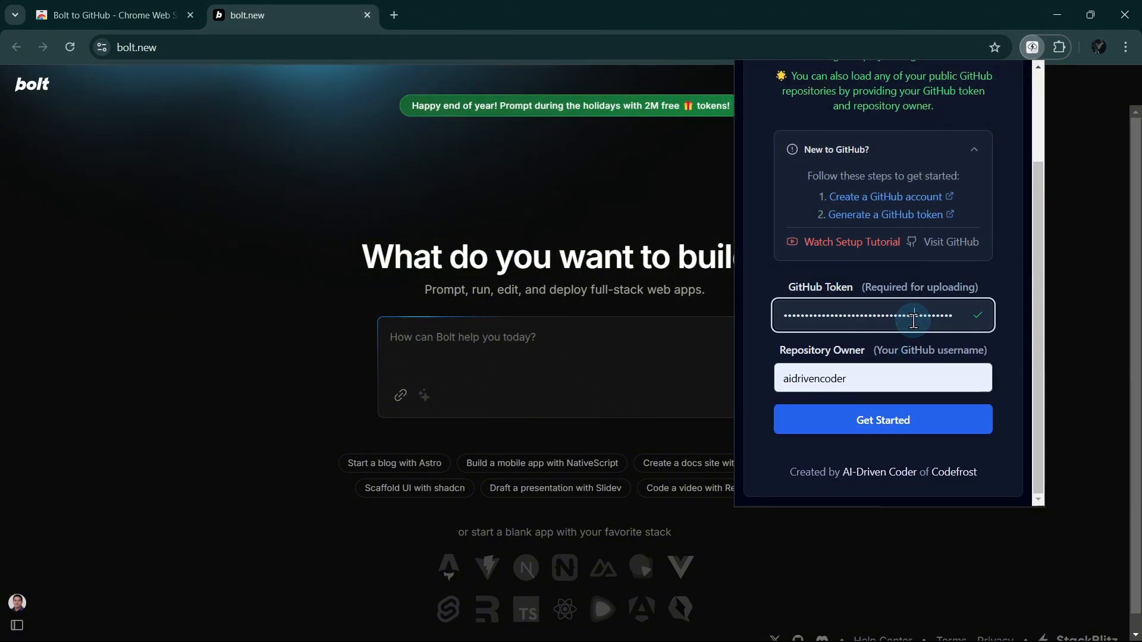
{"action": "left_click", "coordinate": [889, 437]}
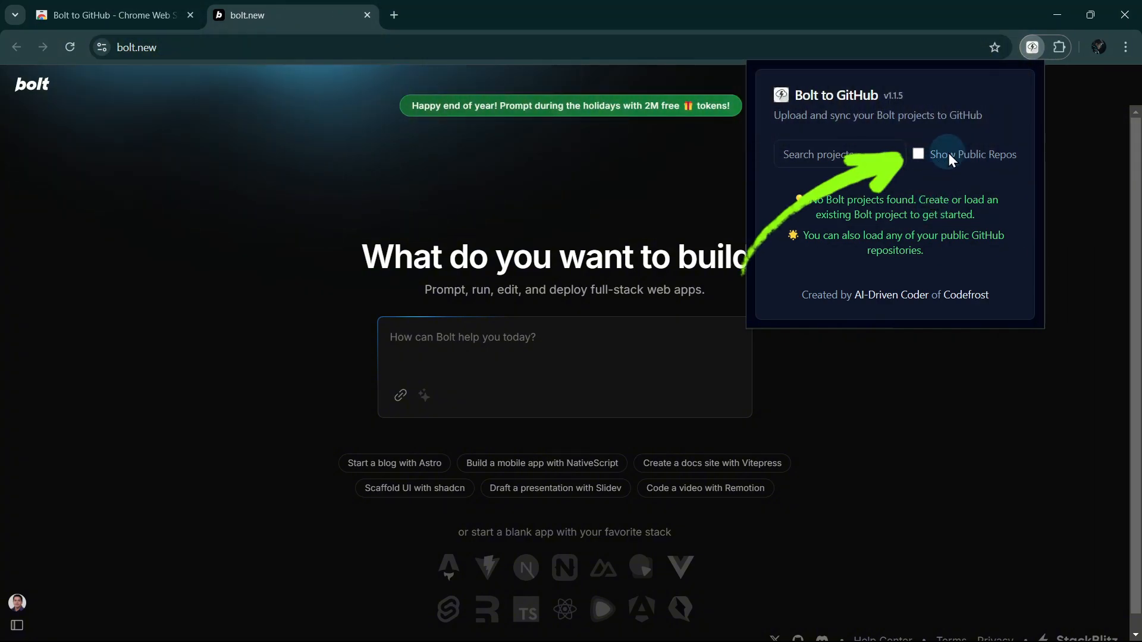
Show public repositories in the extension's project list and browse through them
{"action": "left_click", "coordinate": [950, 156]}
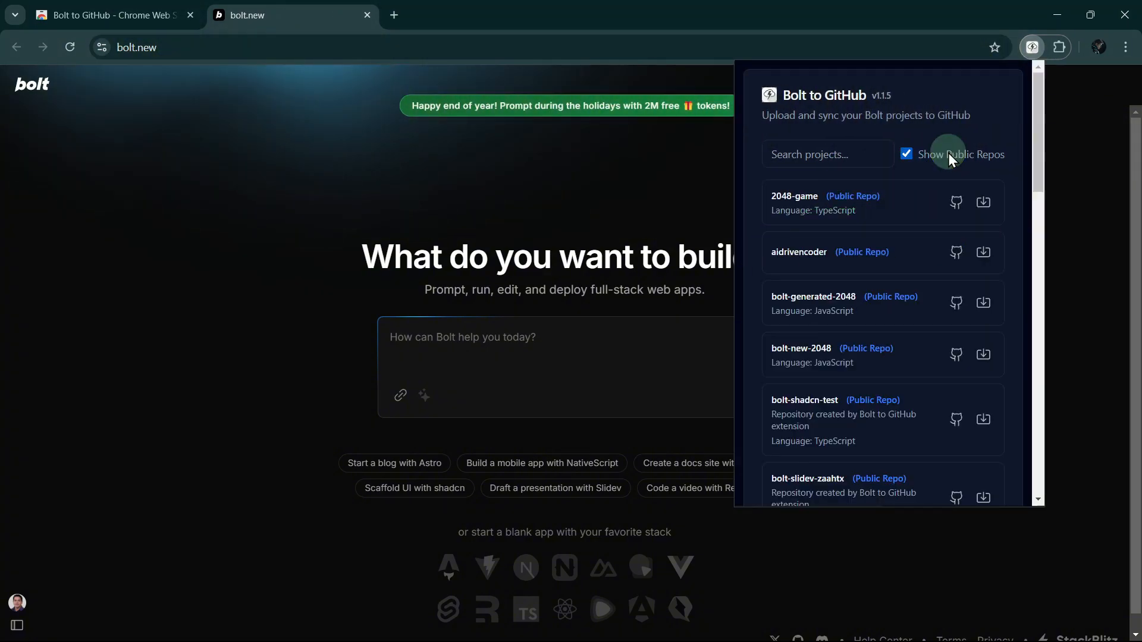
{"action": "scroll", "coordinate": [939, 198], "scroll_direction": "down", "scroll_amount": 3}
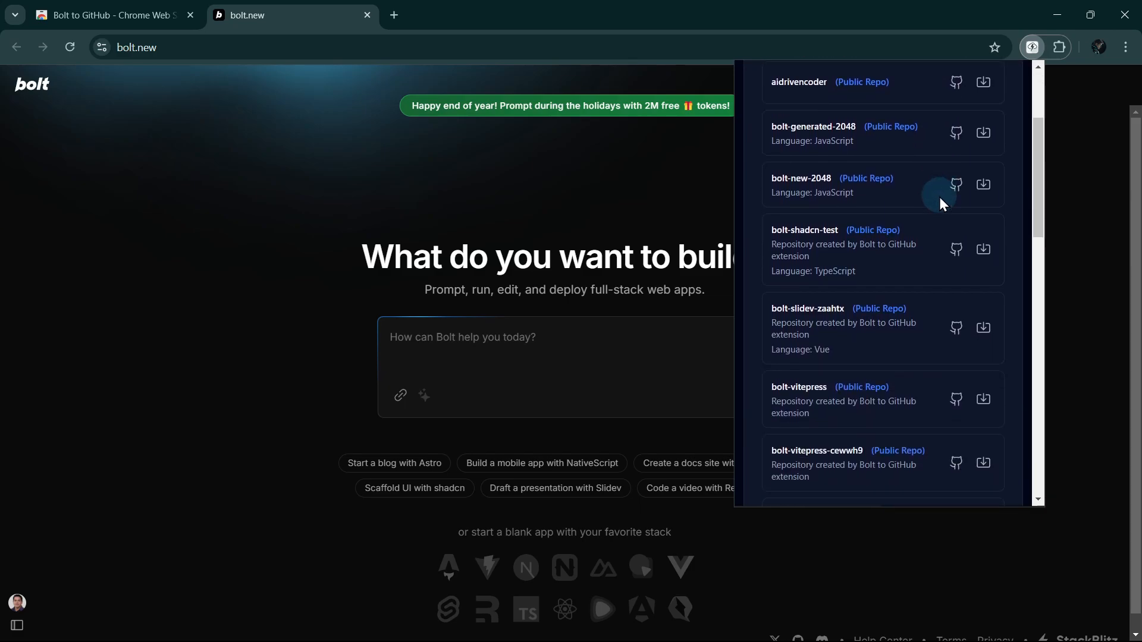
{"action": "scroll", "coordinate": [940, 197], "scroll_direction": "down", "scroll_amount": 10}
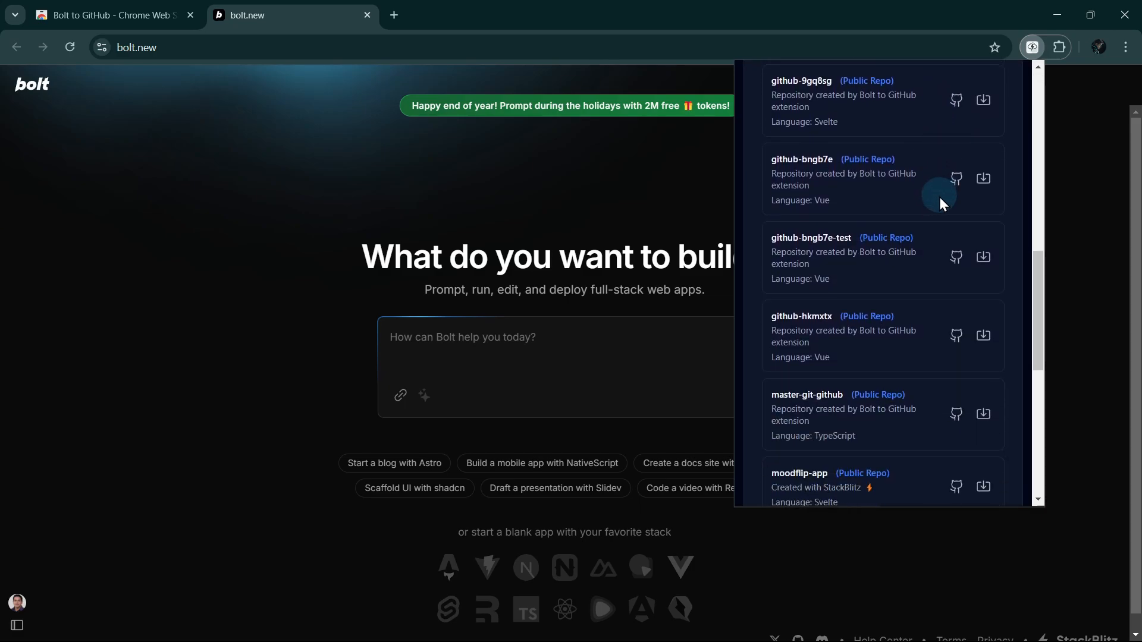
{"action": "scroll", "coordinate": [940, 198], "scroll_direction": "down", "scroll_amount": 3}
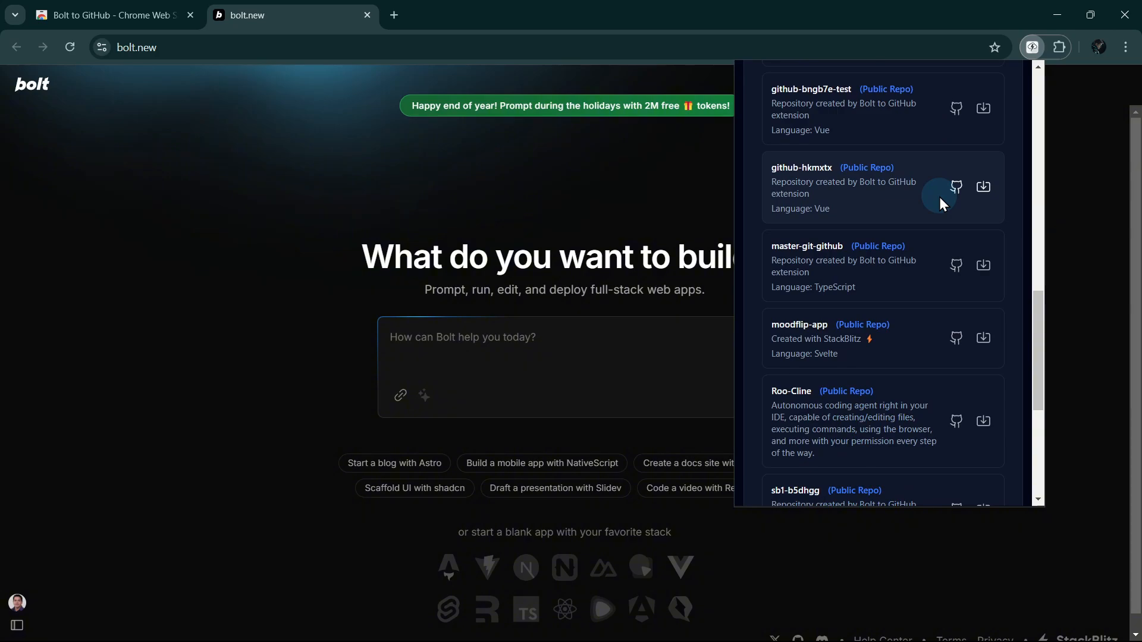
{"action": "scroll", "coordinate": [939, 198], "scroll_direction": "up", "scroll_amount": 6}
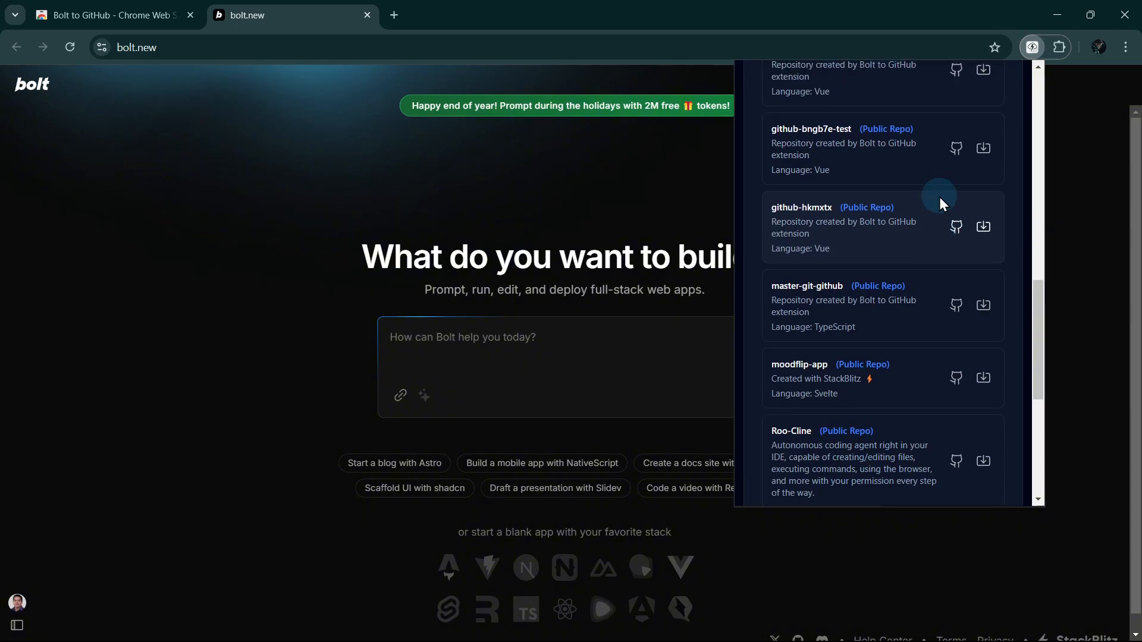
Import the public repository bolt-vitepress from the extension's project list into Bolt
{"action": "scroll", "coordinate": [940, 197], "scroll_direction": "up", "scroll_amount": 1}
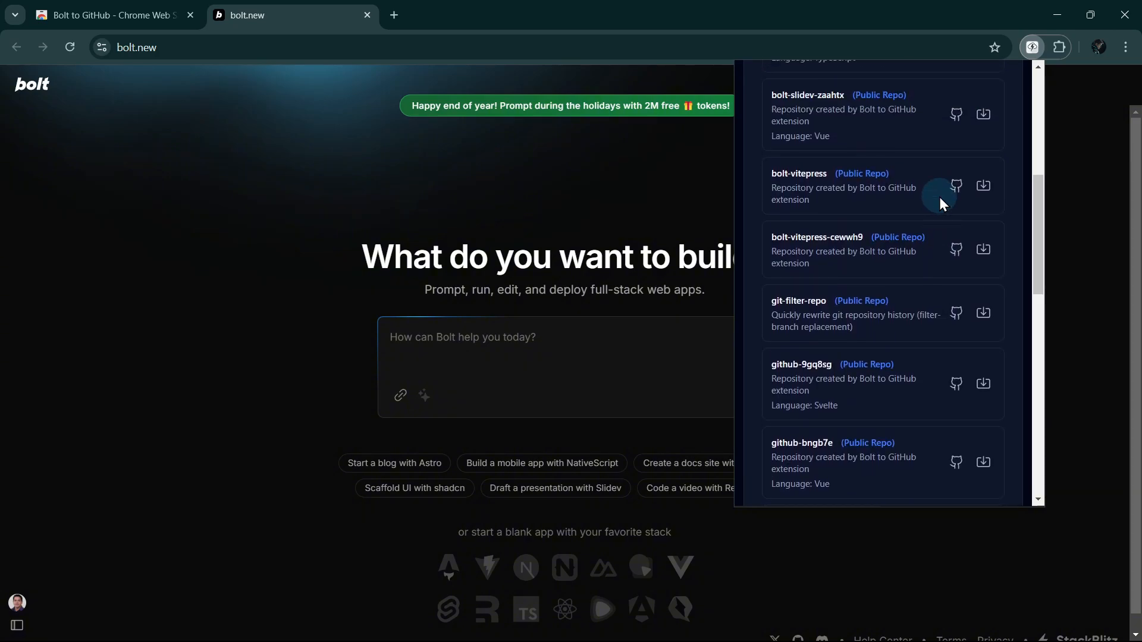
{"action": "scroll", "coordinate": [985, 237], "scroll_direction": "up", "scroll_amount": 1}
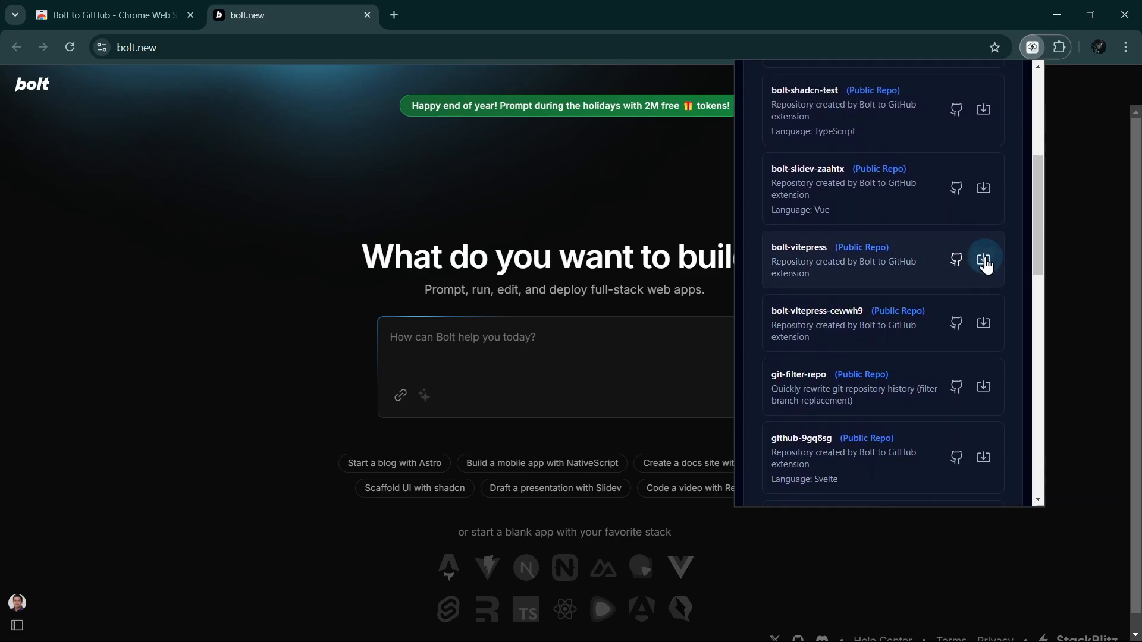
{"action": "left_click", "coordinate": [984, 260]}
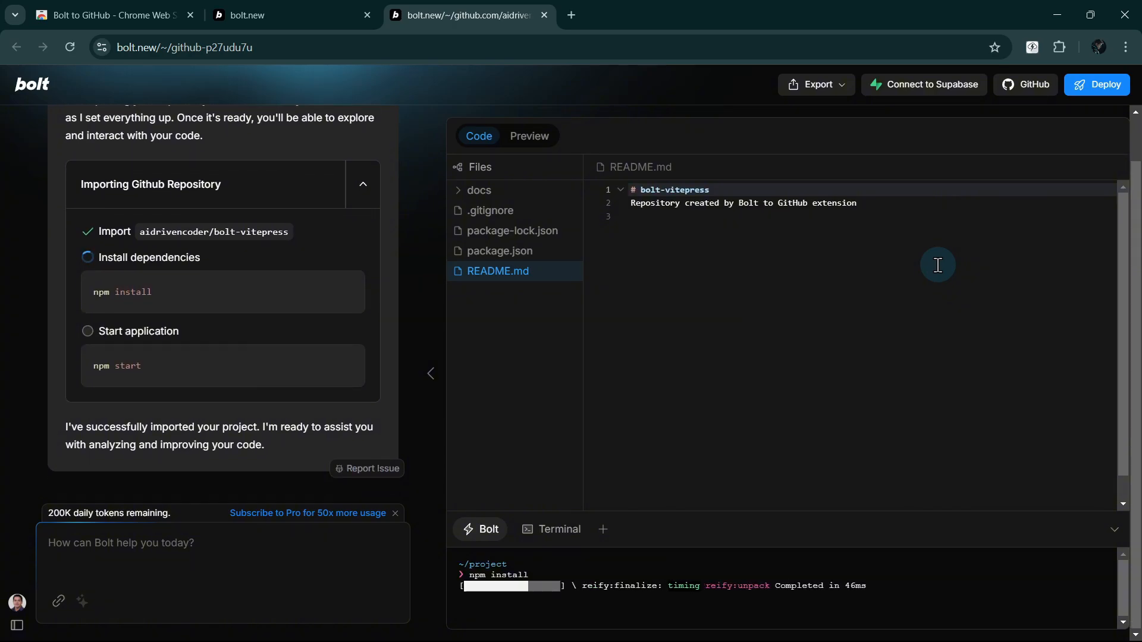
Open the extension's GitHub settings for the loaded project and collapse the New to GitHub? help section
{"action": "left_click", "coordinate": [1032, 47]}
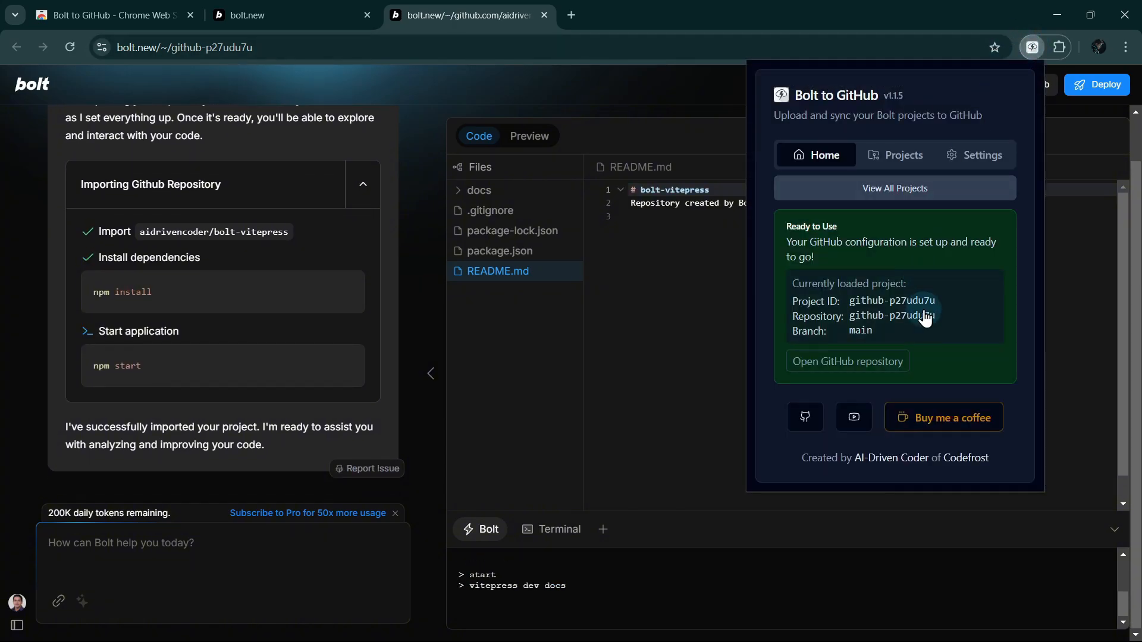
{"action": "left_click", "coordinate": [938, 318]}
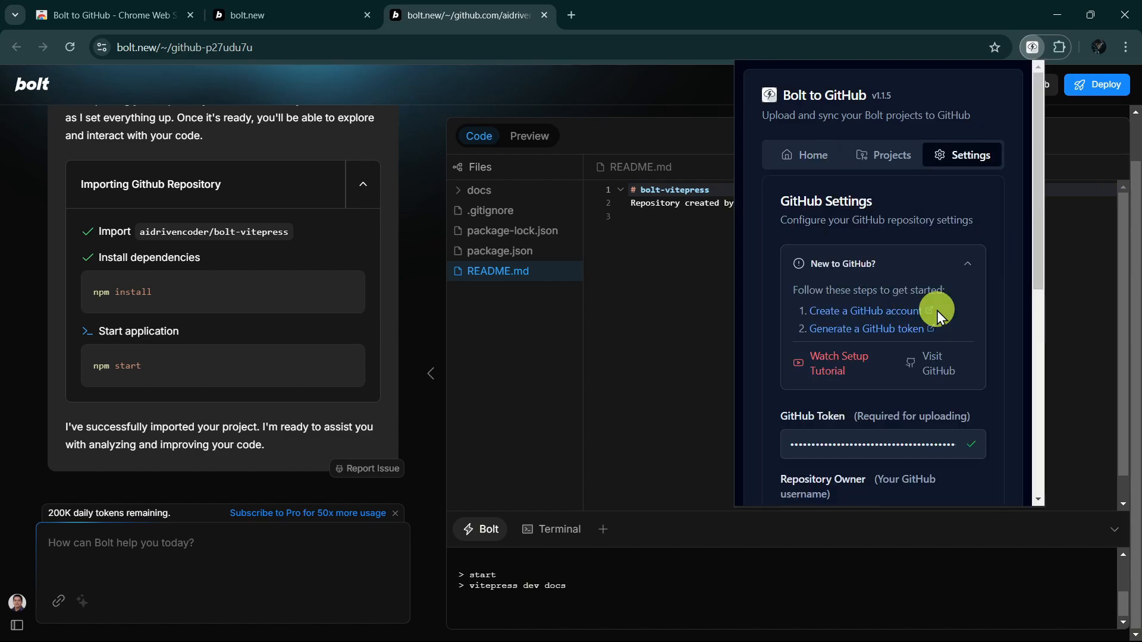
{"action": "left_click", "coordinate": [963, 266]}
{"action": "scroll", "coordinate": [922, 306], "scroll_direction": "down", "scroll_amount": 3}
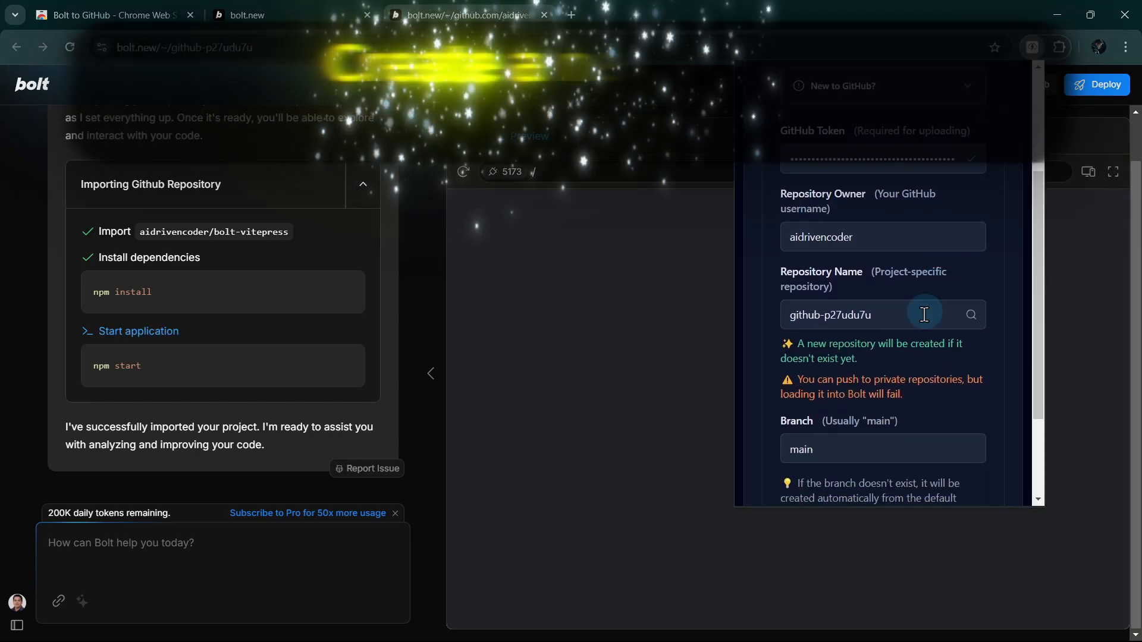
Try a new repository name, search the existing repositories for vite, and select bolt-vitepress as the project's repository
{"action": "triple_click", "coordinate": [923, 306]}
{"action": "type", "text": "new repository"}
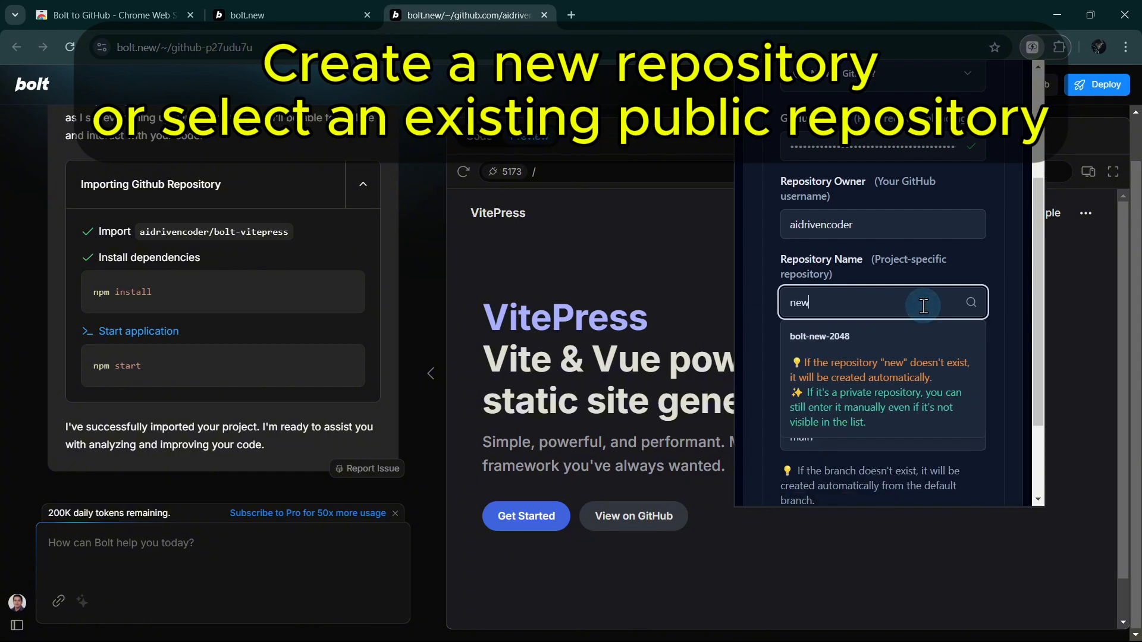
{"action": "triple_click", "coordinate": [924, 306]}
{"action": "key", "text": "BackSpace"}
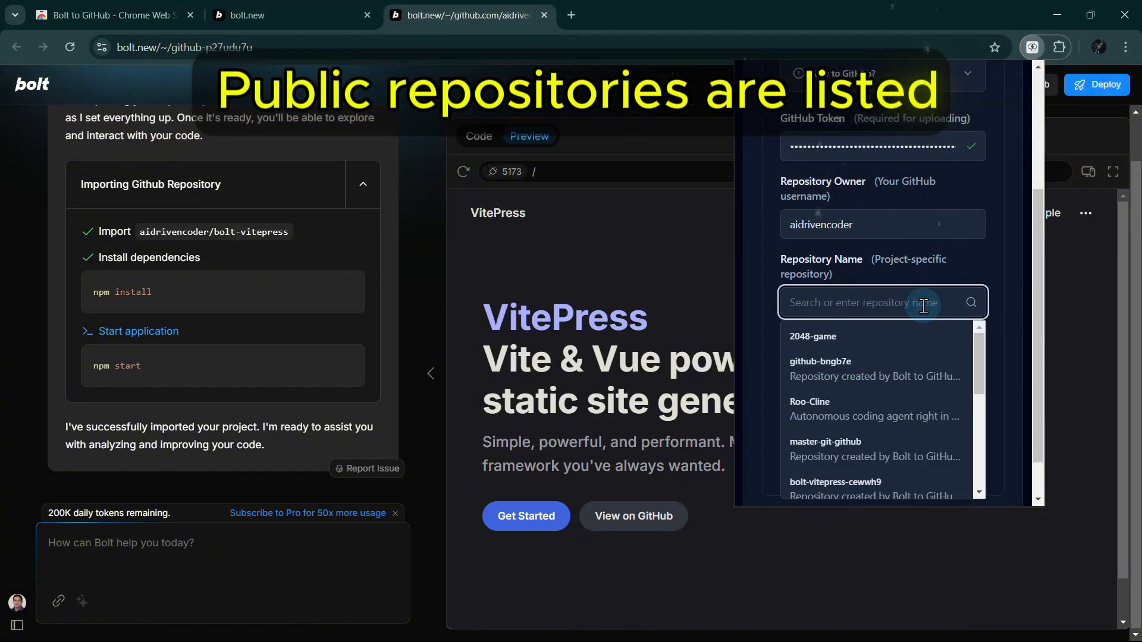
{"action": "type", "text": "vite"}
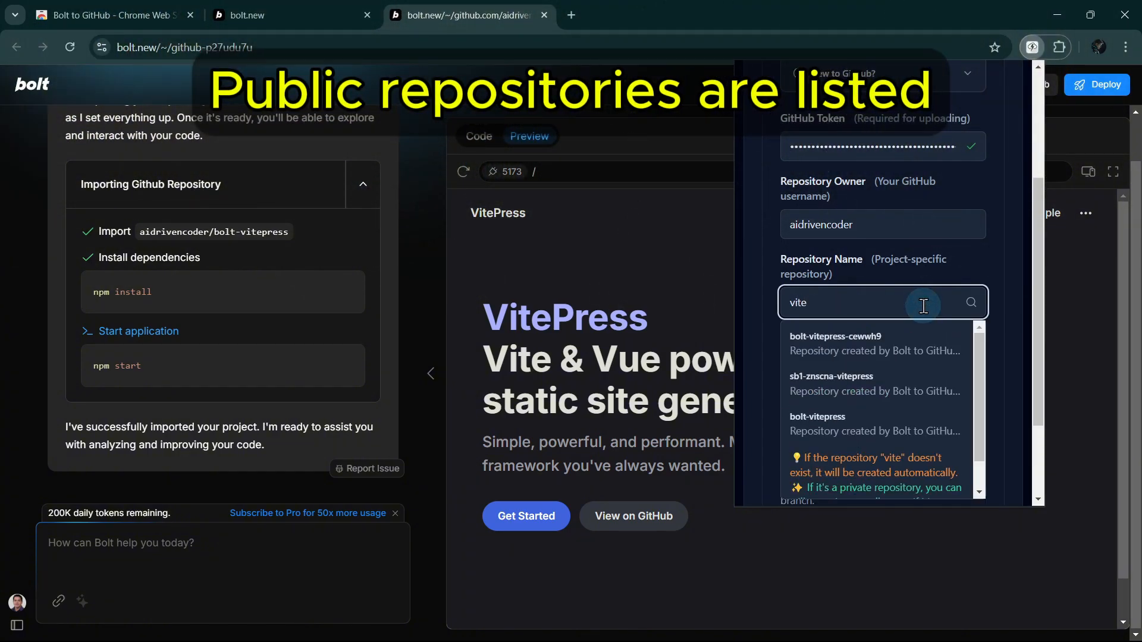
{"action": "left_click", "coordinate": [905, 423]}
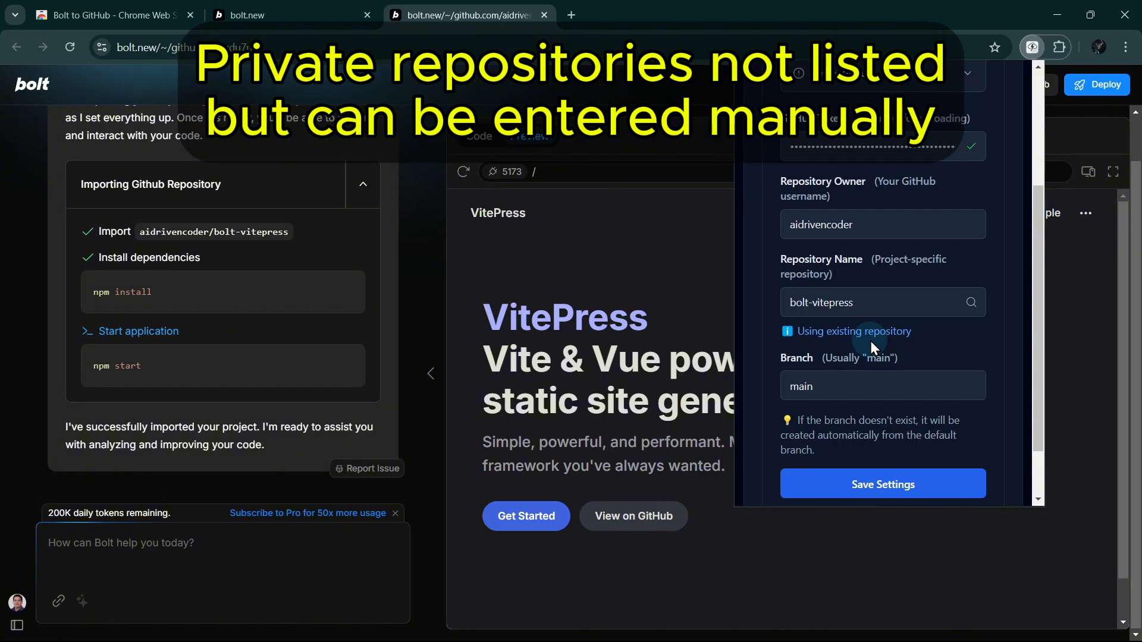
Try your-private-repo as a manually entered repository name for the project
{"action": "left_click", "coordinate": [888, 300]}
{"action": "type", "text": "your"}
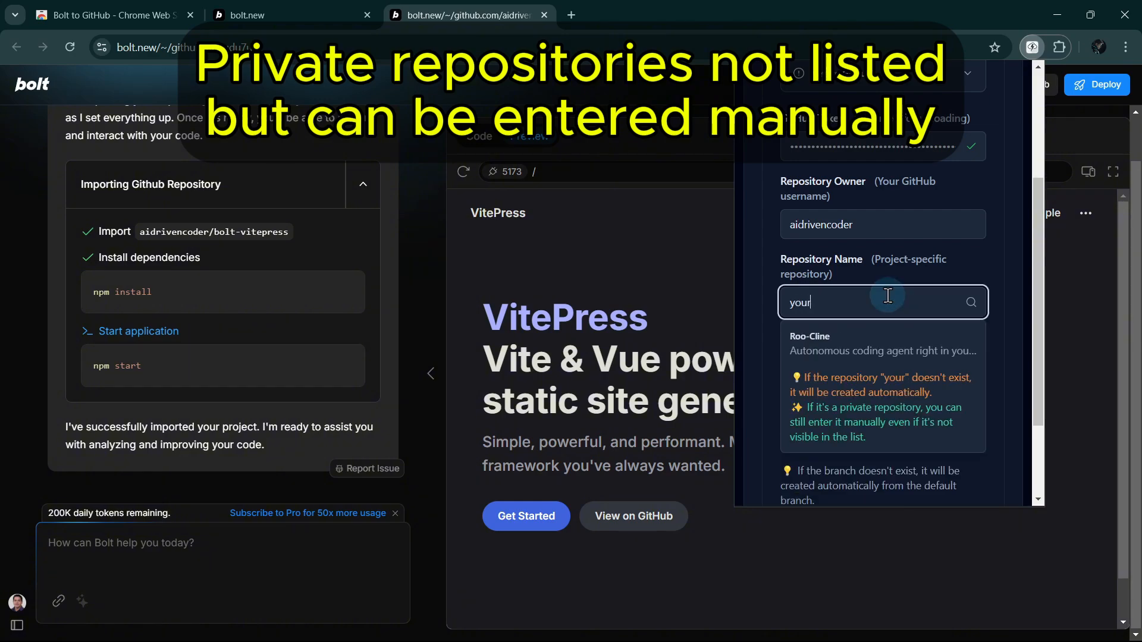
{"action": "type", "text": "-private-repo"}
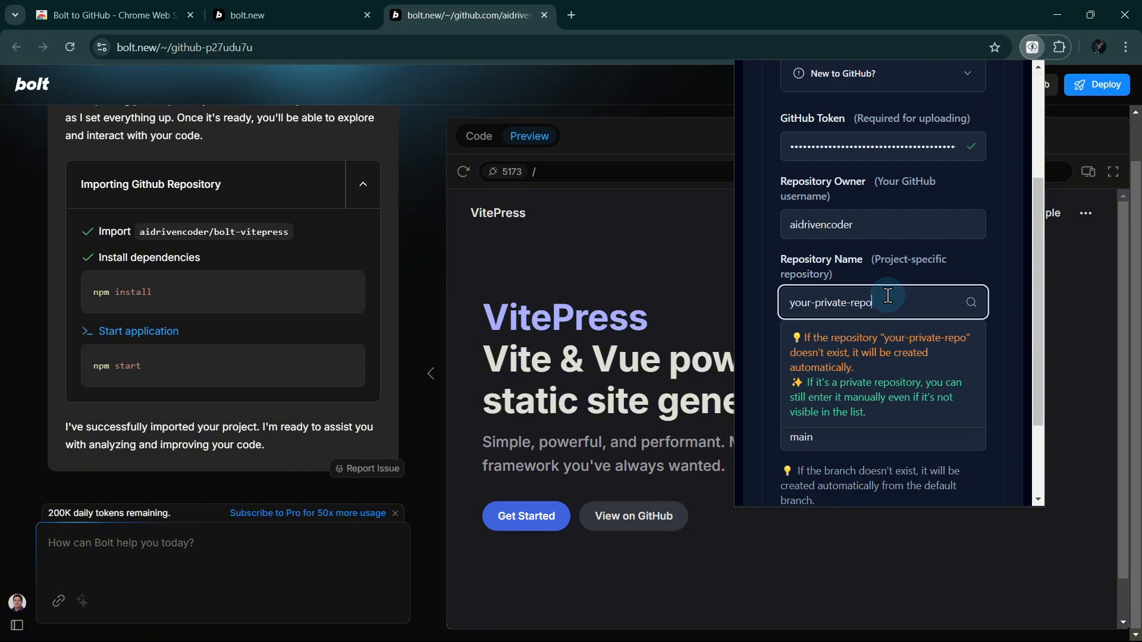
Set the project's repository name to new-repository-vitepress
{"action": "triple_click", "coordinate": [888, 295]}
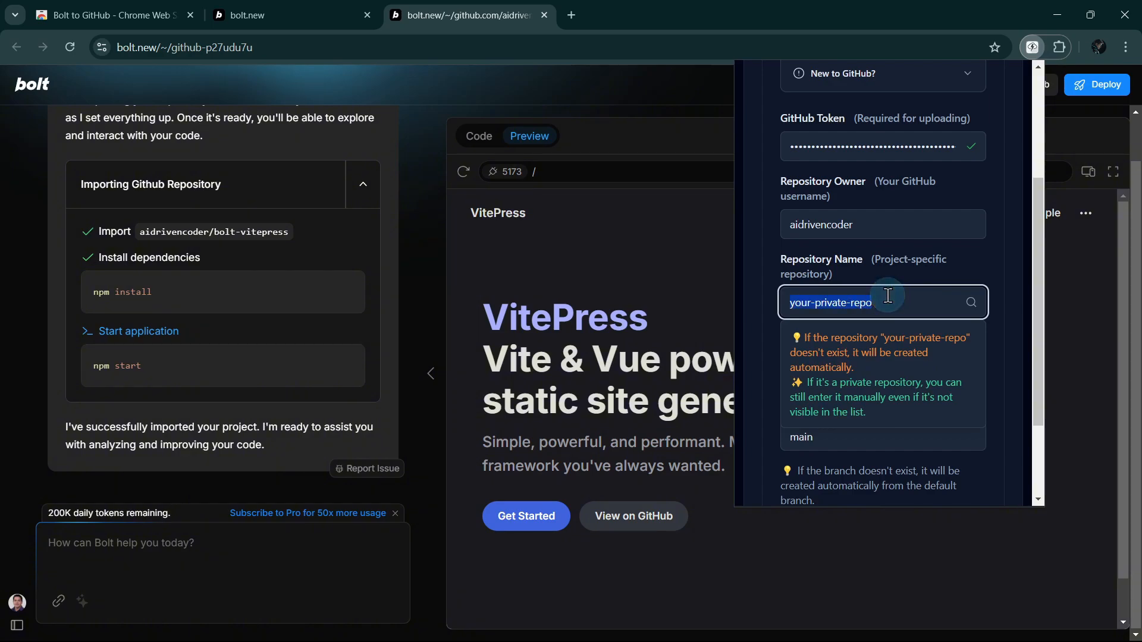
{"action": "type", "text": "new-reposi"}
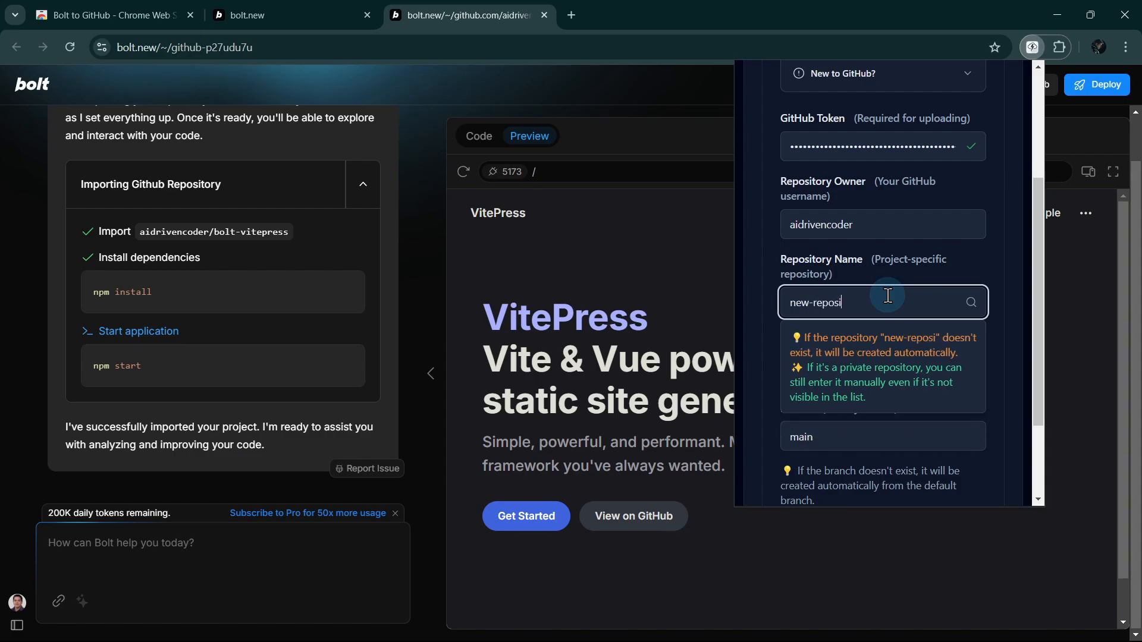
{"action": "type", "text": "tory-"}
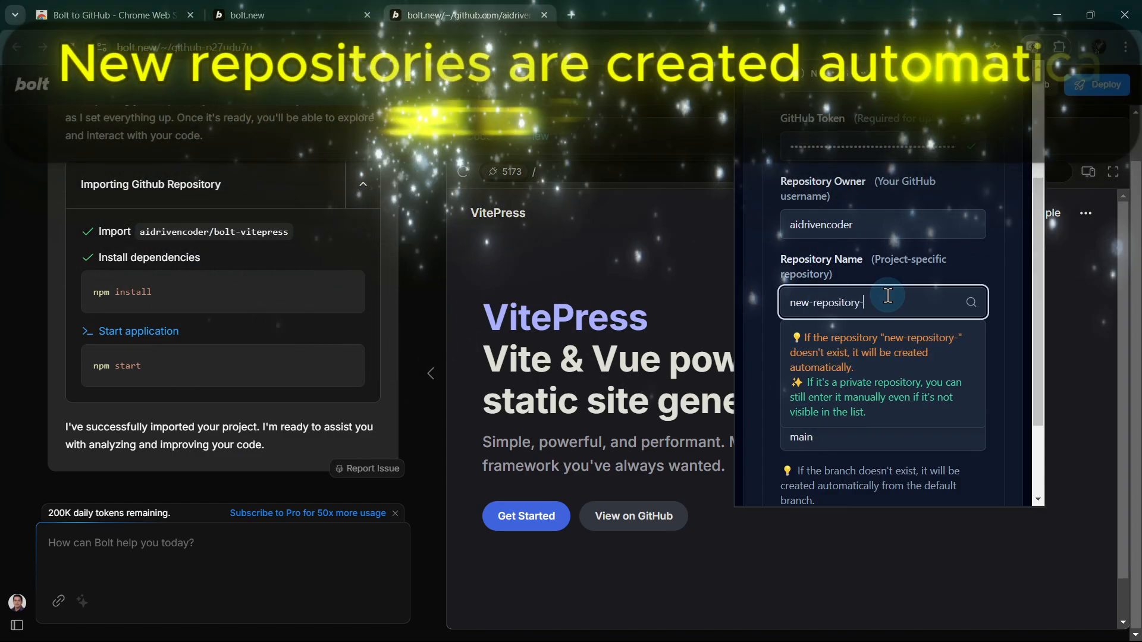
{"action": "type", "text": "vitepress"}
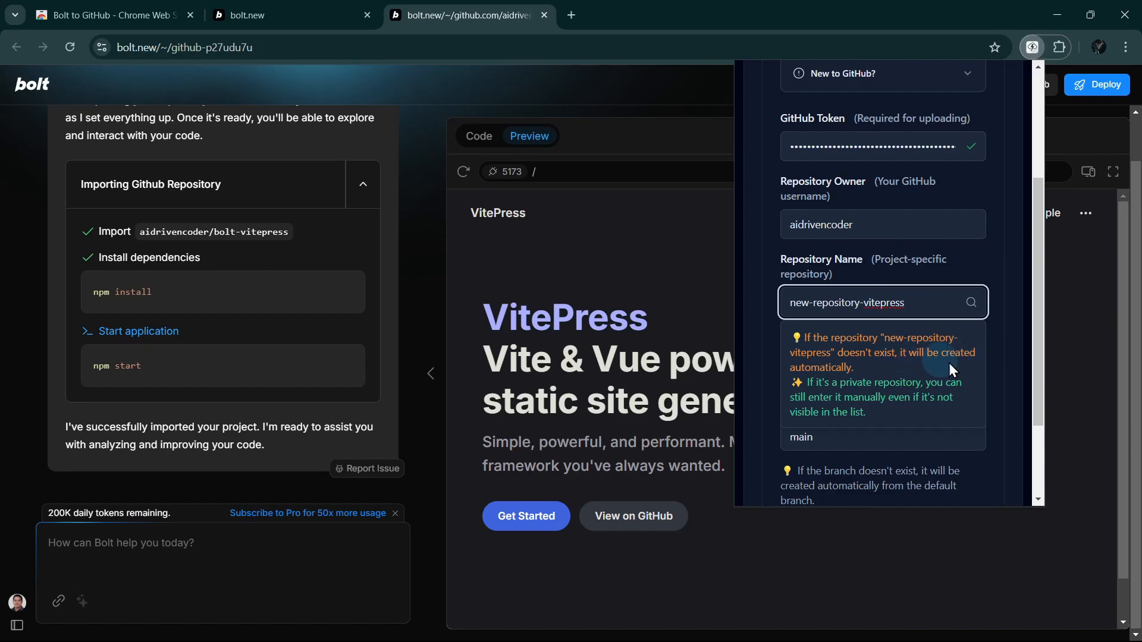
{"action": "left_click", "coordinate": [1002, 365]}
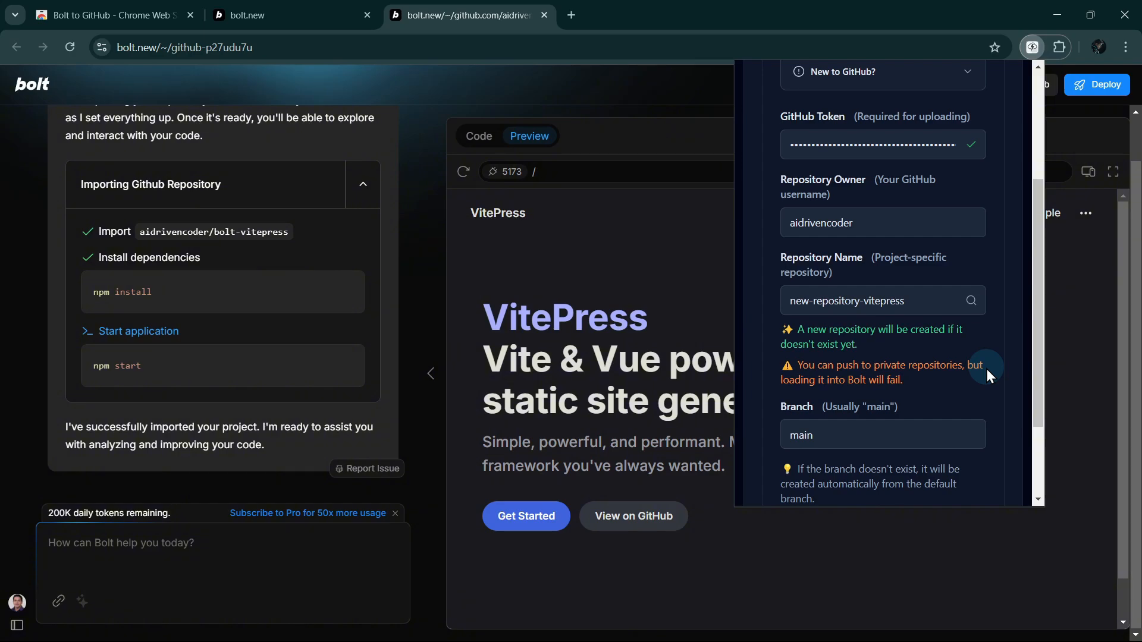
Try master as the branch name for the project's repository
{"action": "scroll", "coordinate": [986, 368], "scroll_direction": "down", "scroll_amount": 2}
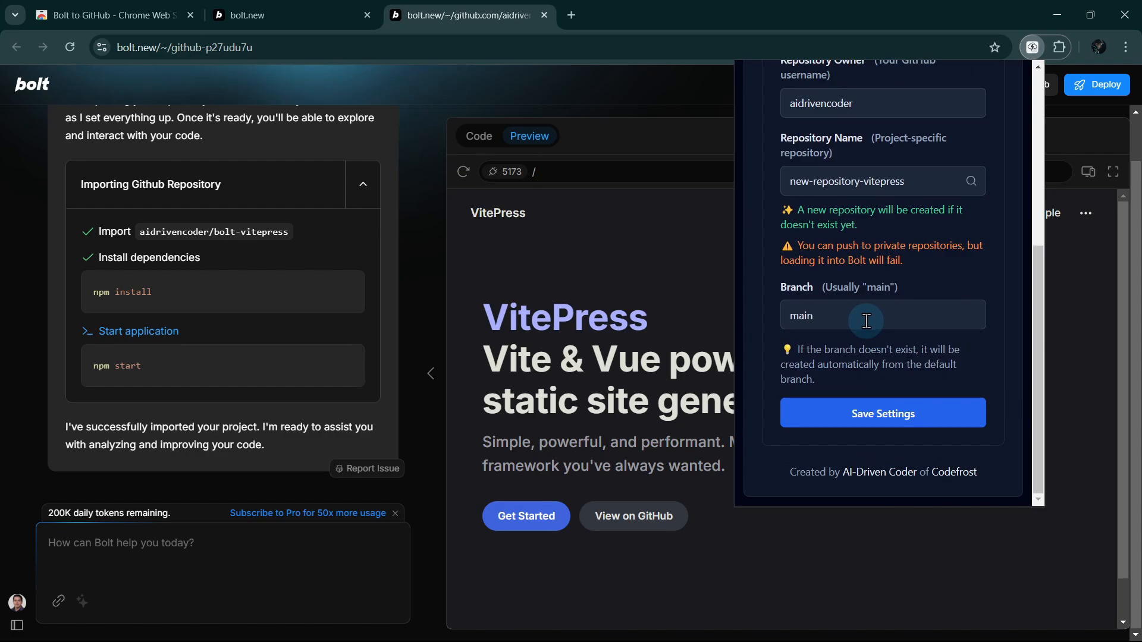
{"action": "double_click", "coordinate": [866, 321]}
{"action": "type", "text": "master"}
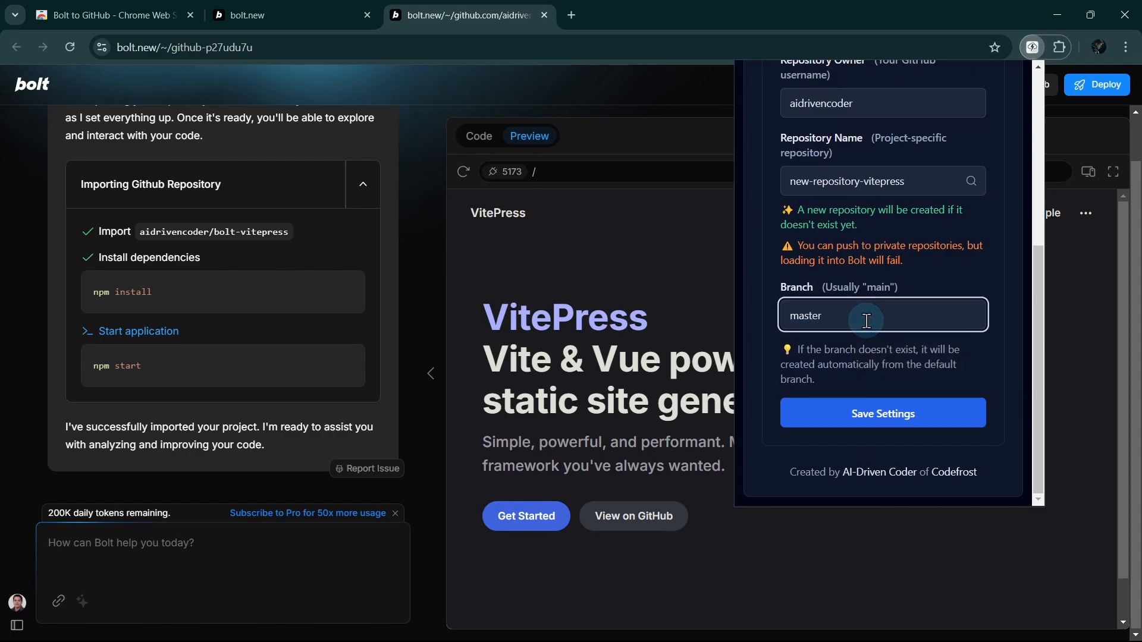
{"action": "double_click", "coordinate": [867, 321]}
{"action": "type", "text": "o"}
Set the branch to new-feature, save the project's GitHub settings, and close the extension
{"action": "triple_click", "coordinate": [866, 322]}
{"action": "type", "text": "new-feature"}
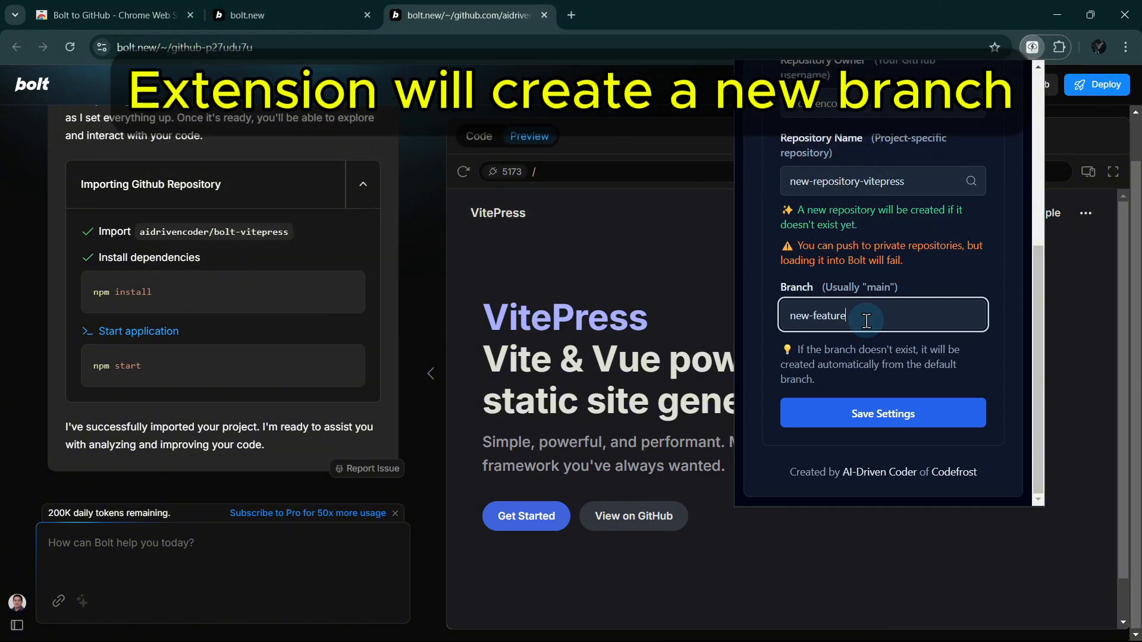
{"action": "left_click", "coordinate": [883, 417]}
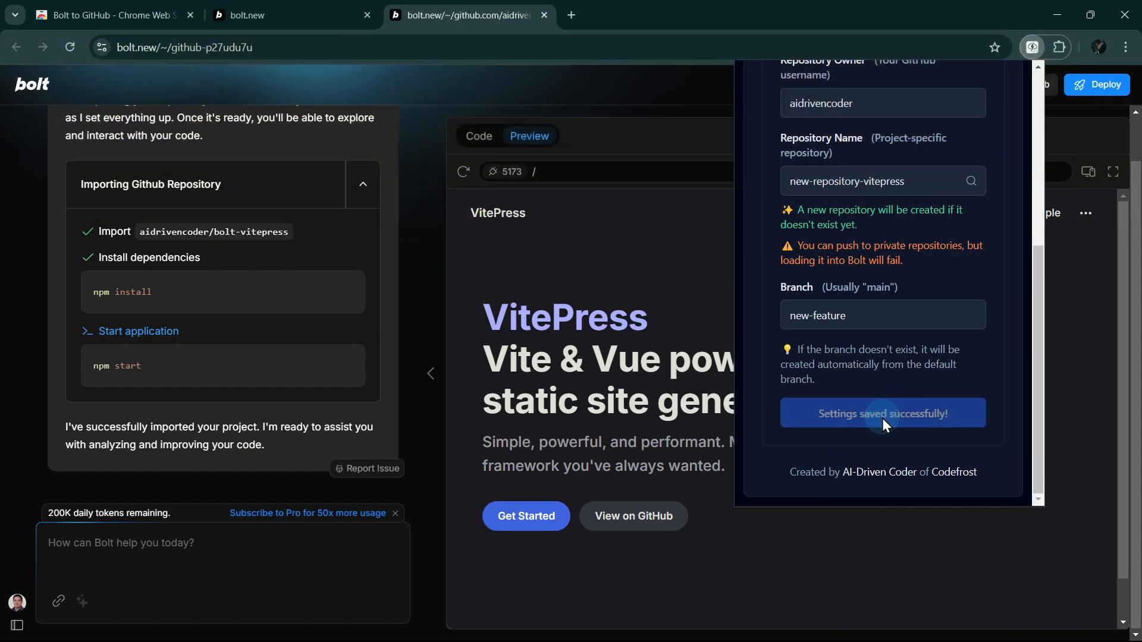
{"action": "left_click", "coordinate": [647, 78]}
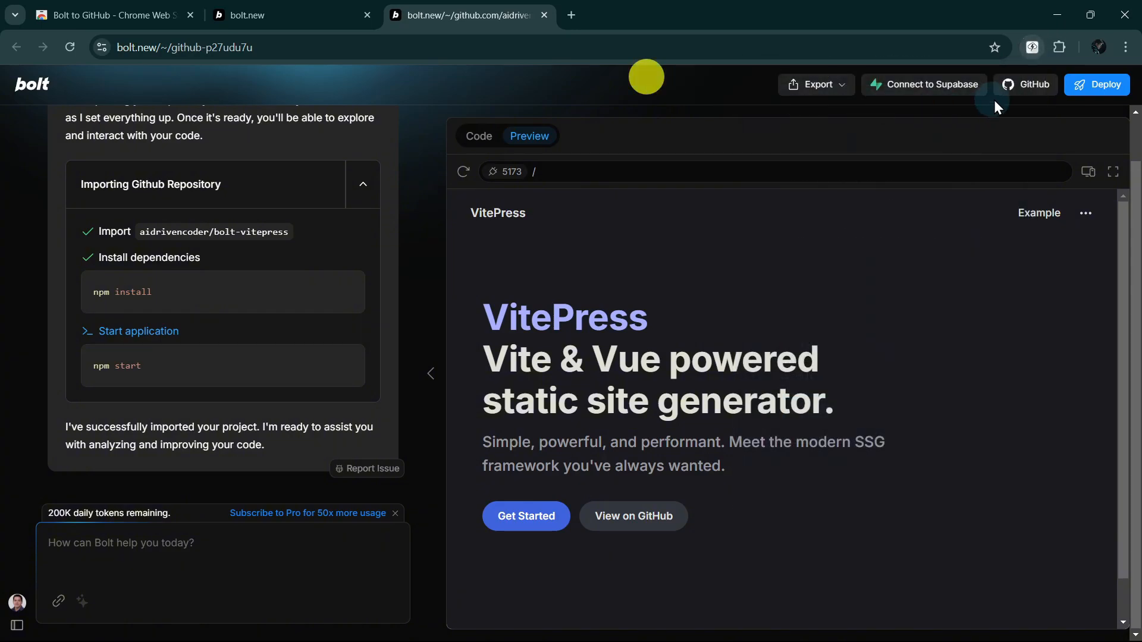
Upload the project to GitHub with the commit message "Meaning commit messages to make it easier to track changes in your project history"
{"action": "left_click", "coordinate": [1034, 92]}
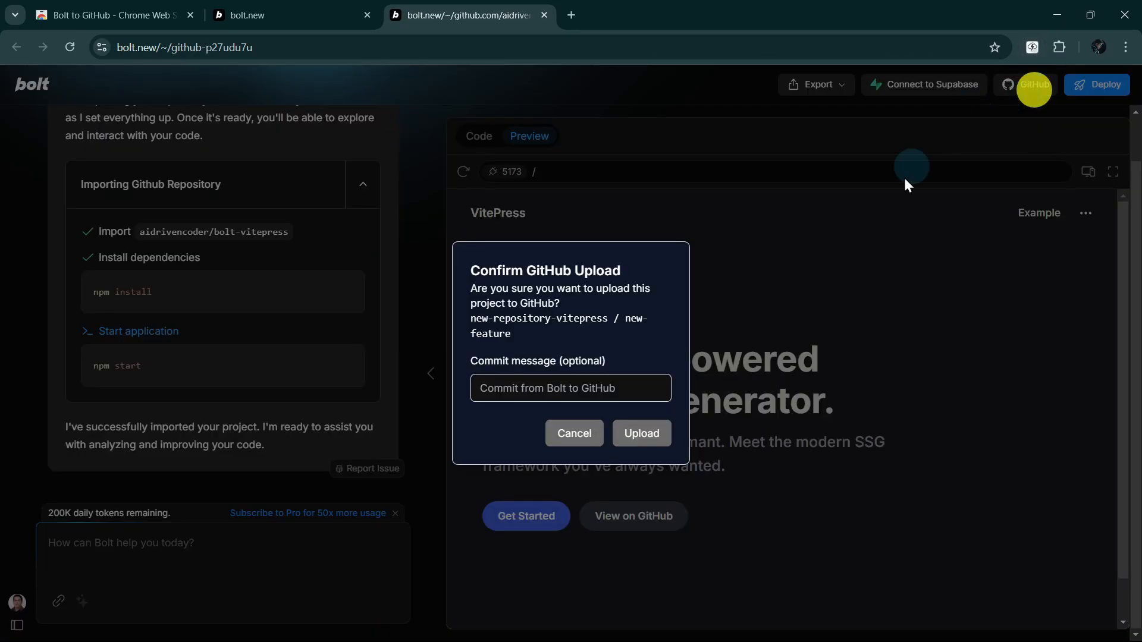
{"action": "left_click", "coordinate": [592, 388]}
{"action": "type", "text": "Meaning commi"}
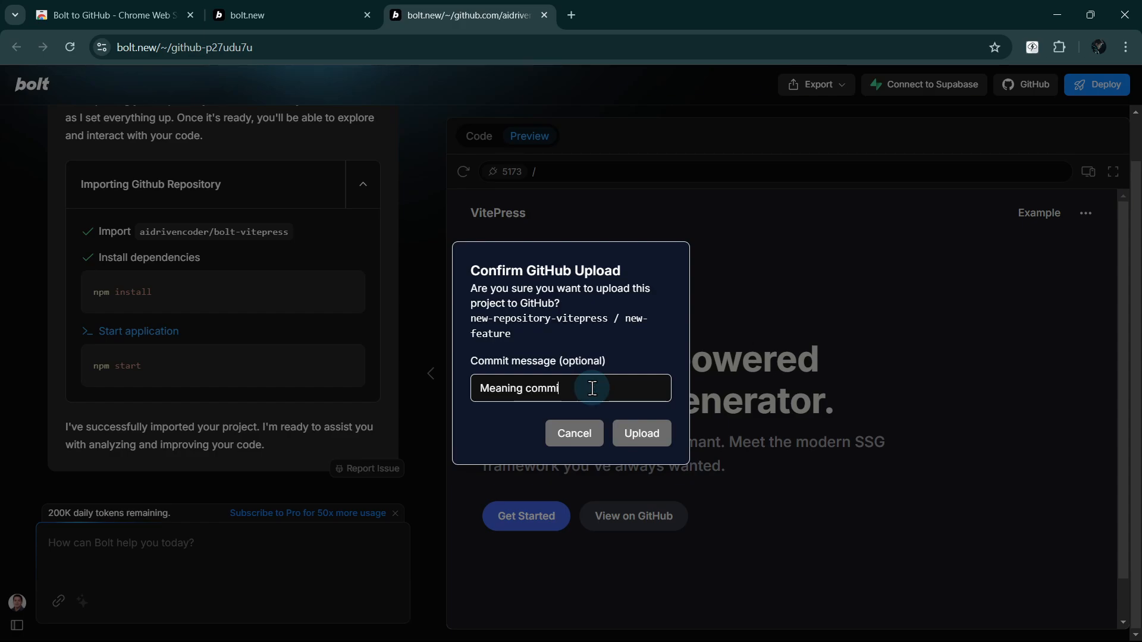
{"action": "type", "text": "t messages to make it easier to track changes"}
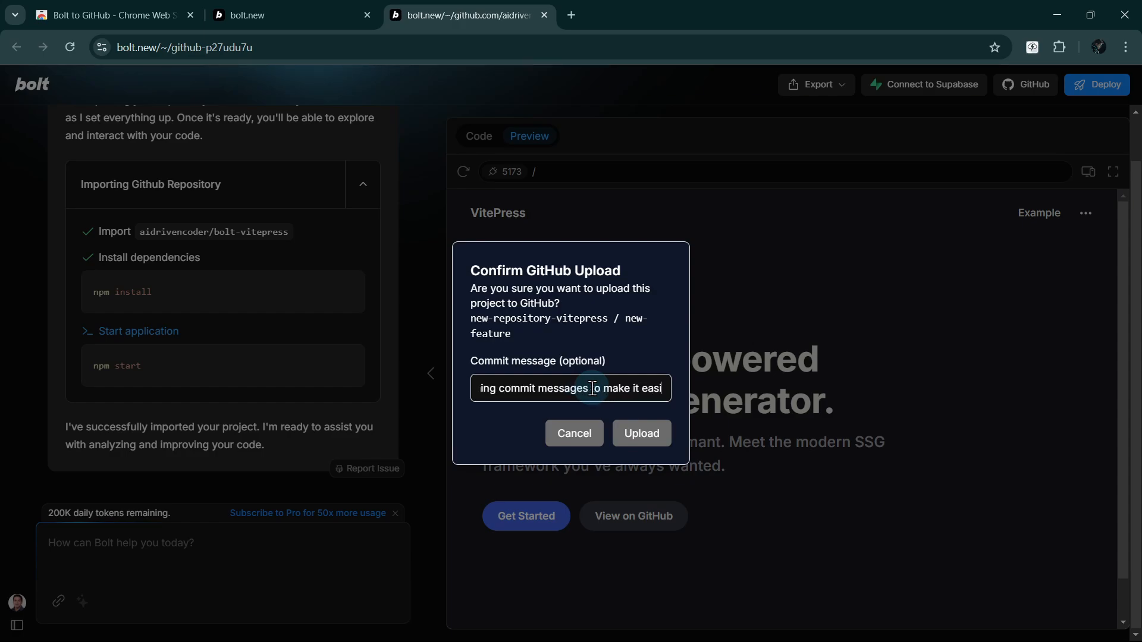
{"action": "type", "text": " in y"}
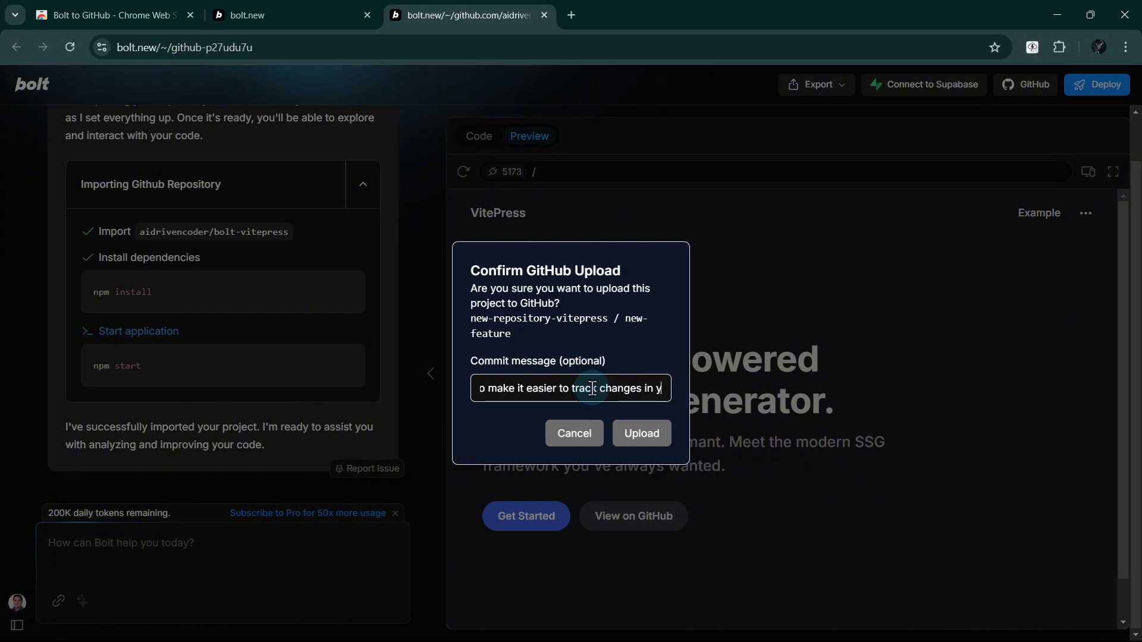
{"action": "type", "text": "our project history"}
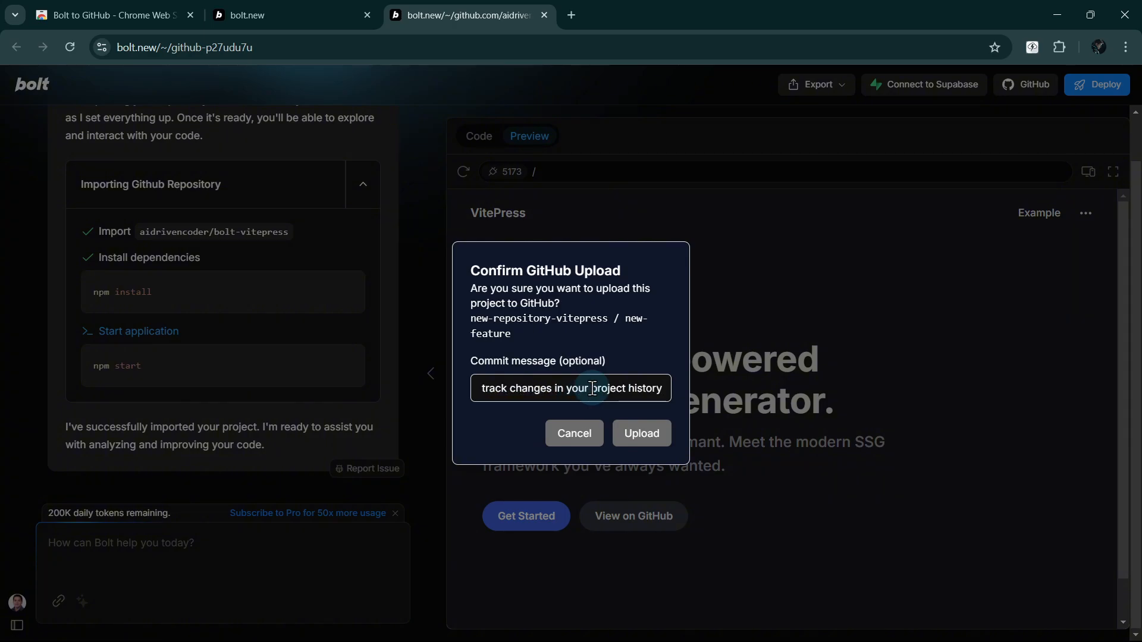
{"action": "left_click", "coordinate": [641, 435]}
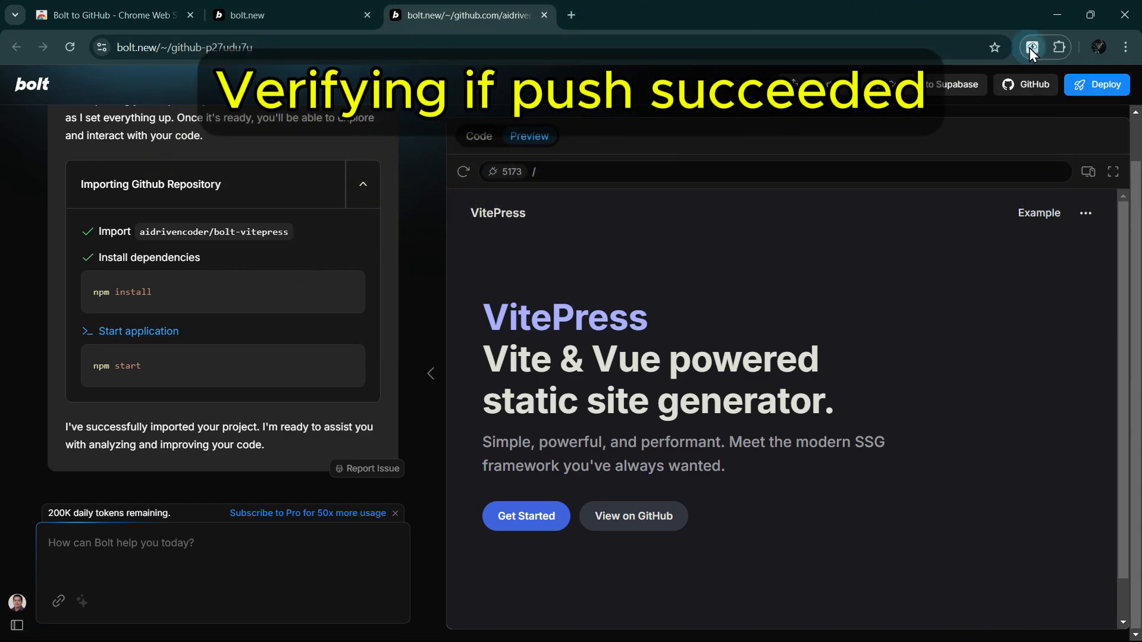
Open the loaded project's GitHub repository from the extension and view the commit history of the new-feature branch
{"action": "left_click", "coordinate": [1030, 47]}
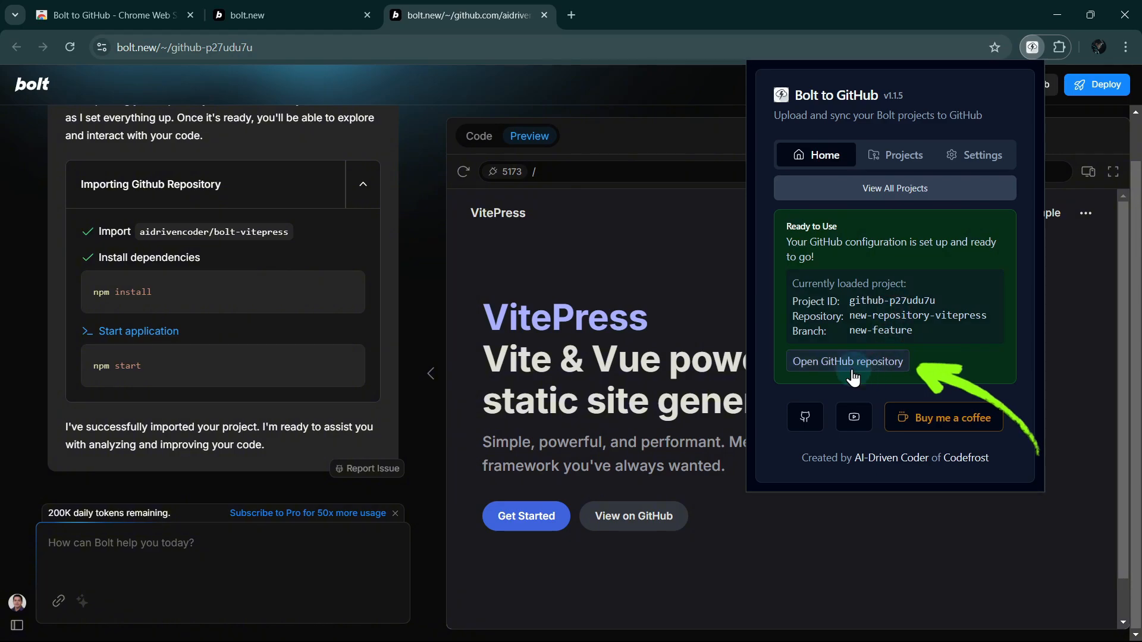
{"action": "left_click", "coordinate": [852, 370]}
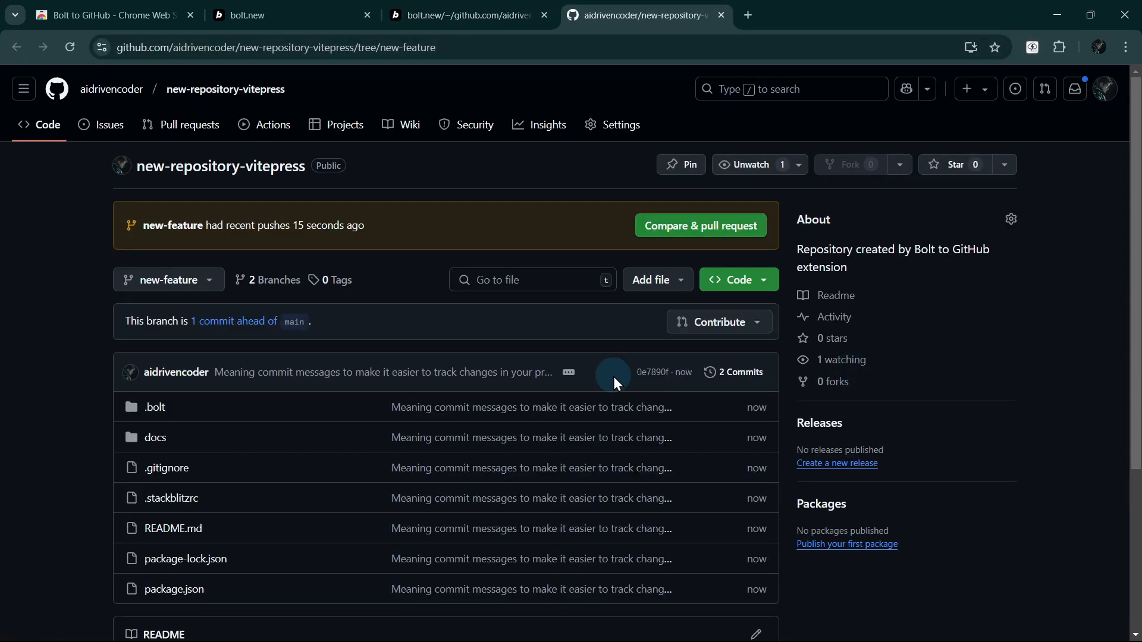
{"action": "left_click", "coordinate": [741, 381]}
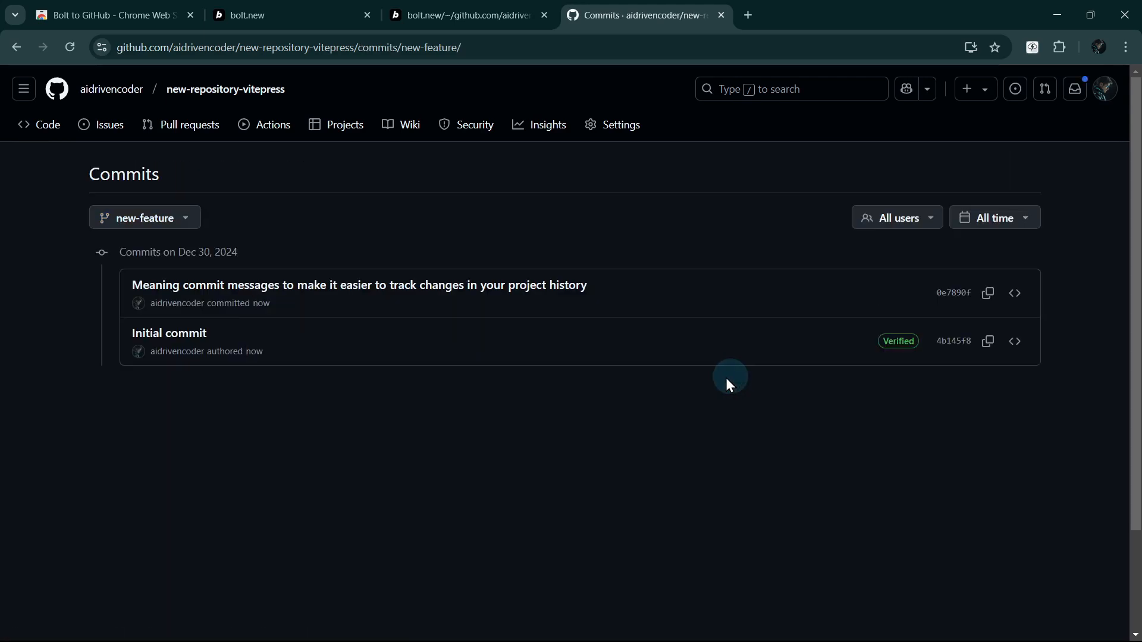
Return to the imported Bolt project and show the extension's project list with public repositories included
{"action": "left_click", "coordinate": [487, 14]}
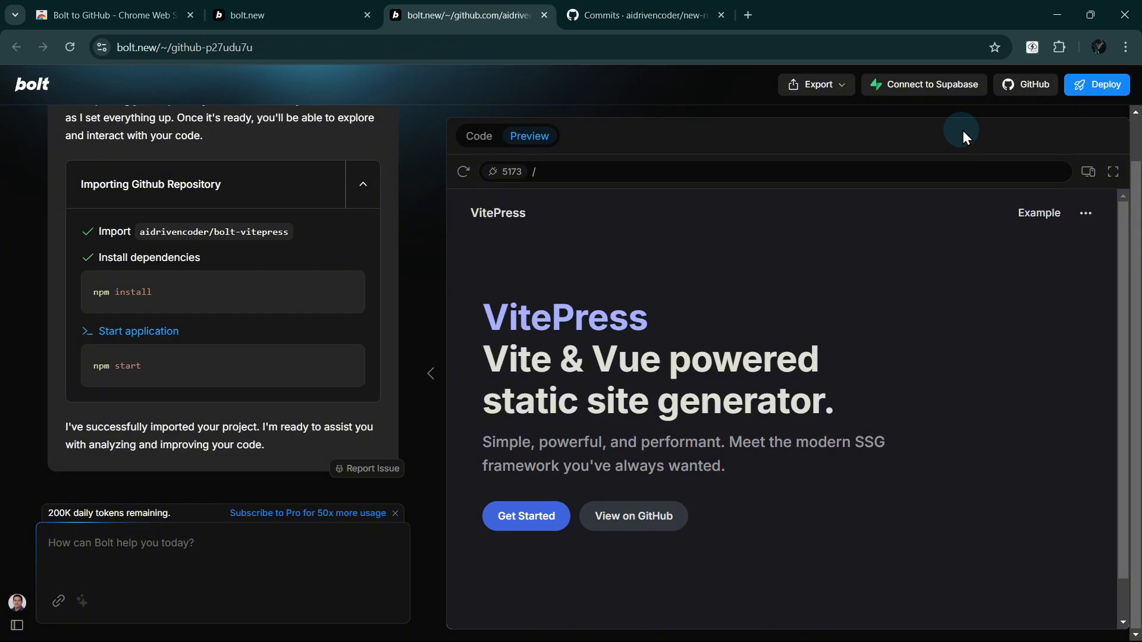
{"action": "left_click", "coordinate": [1031, 47]}
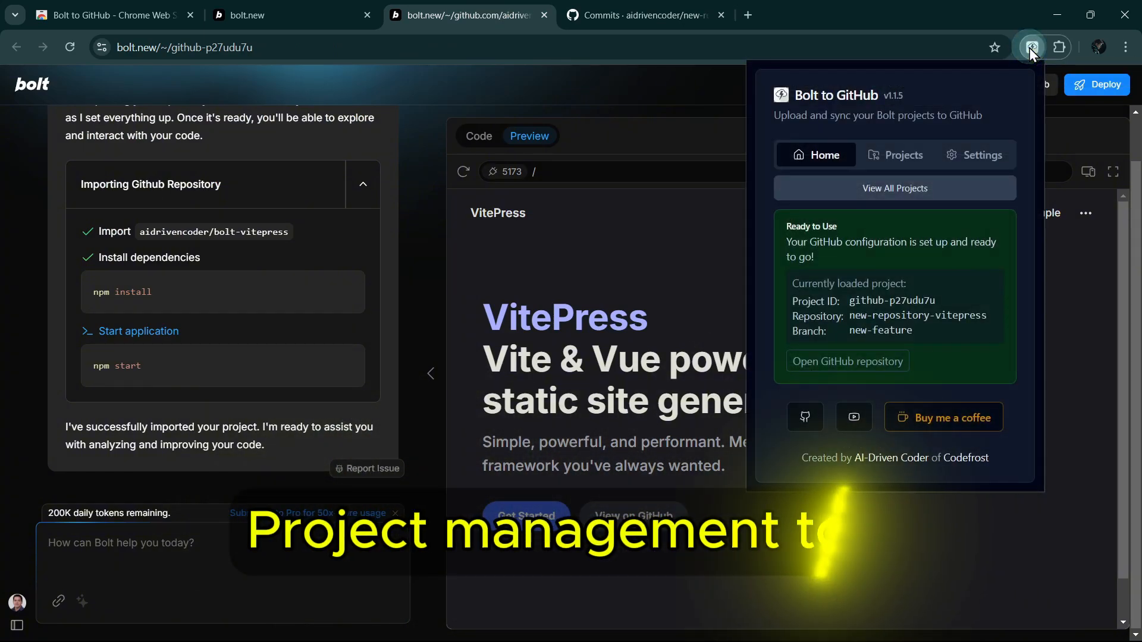
{"action": "left_click", "coordinate": [901, 156]}
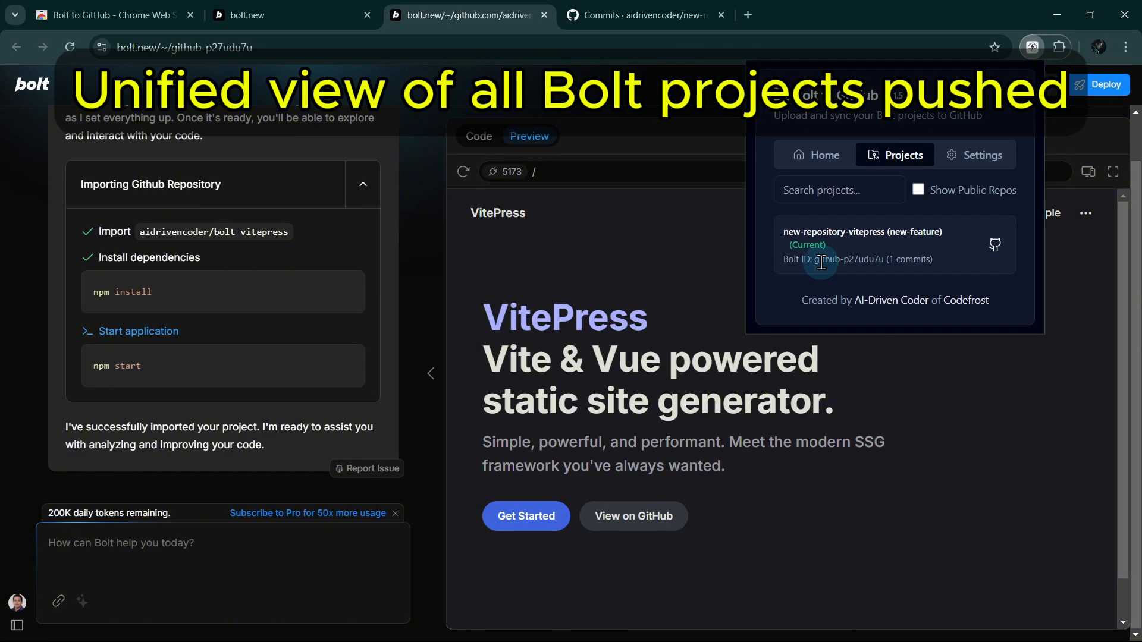
{"action": "left_click", "coordinate": [965, 197]}
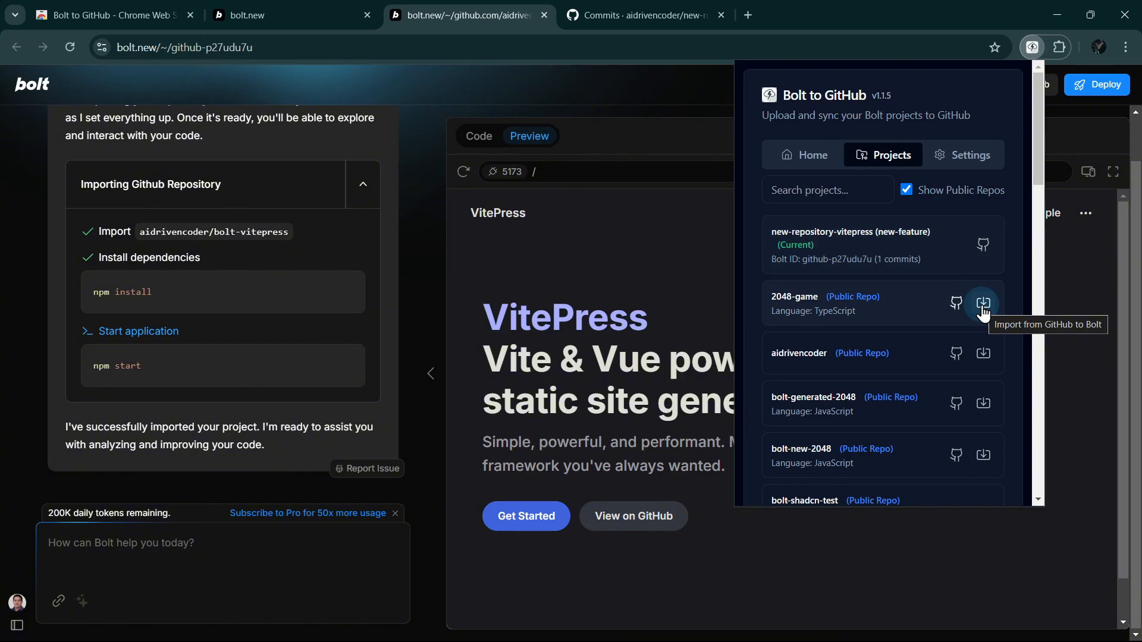
Import the public 2048-game repository into Bolt and save its GitHub settings mapped to the existing 2048-game repository
{"action": "left_click", "coordinate": [983, 307]}
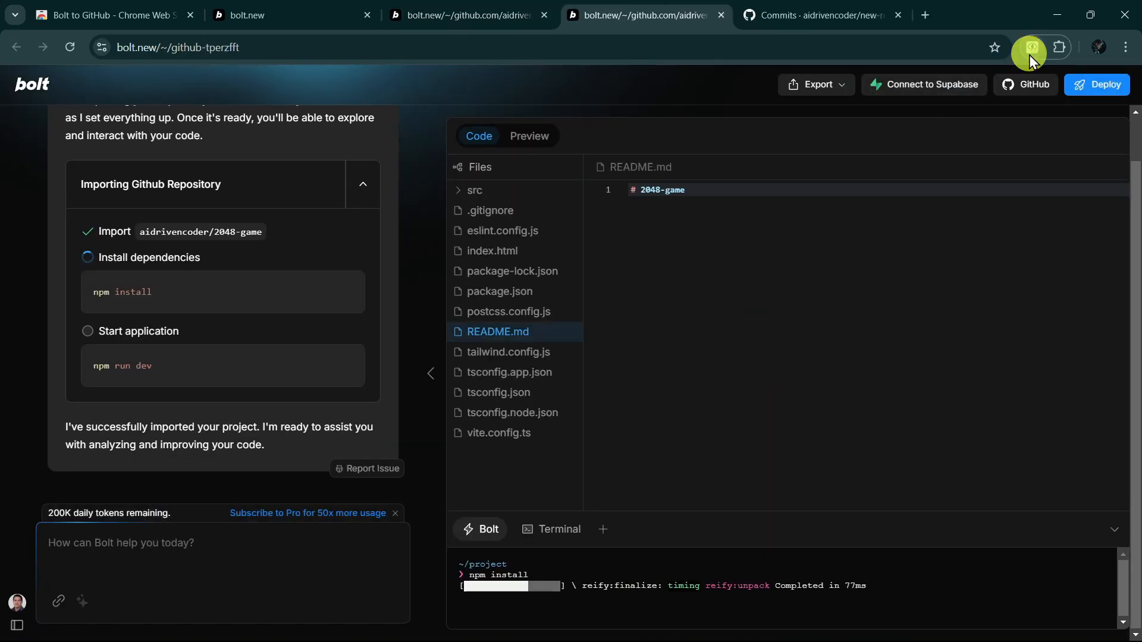
{"action": "left_click", "coordinate": [1029, 55]}
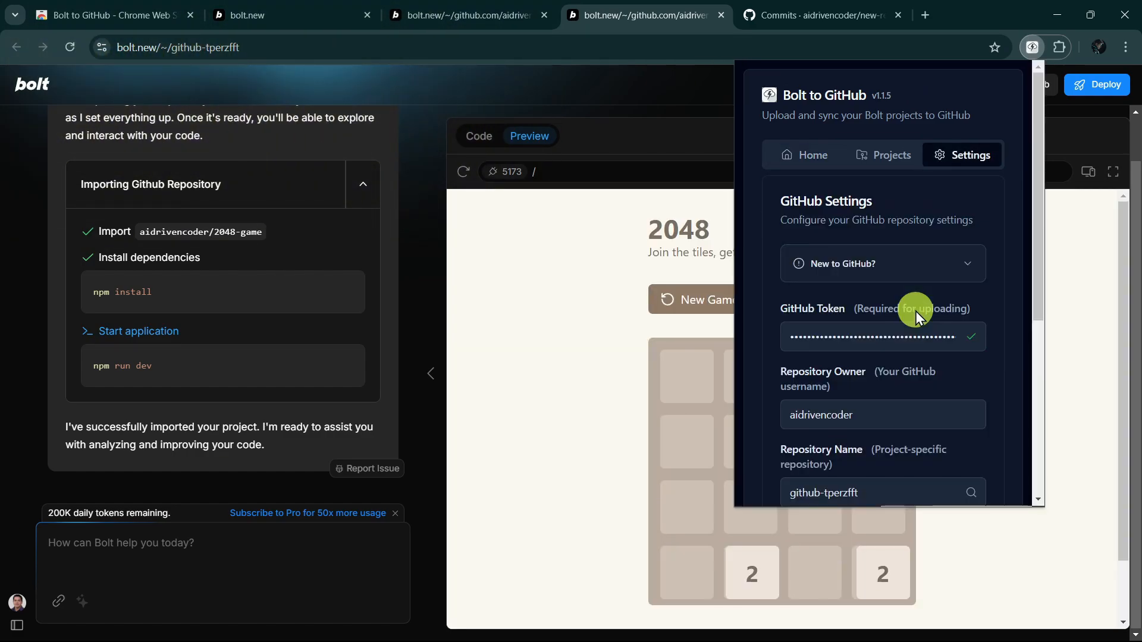
{"action": "scroll", "coordinate": [889, 327], "scroll_direction": "down", "scroll_amount": 2}
{"action": "left_click", "coordinate": [883, 311]}
{"action": "triple_click", "coordinate": [882, 311]}
{"action": "type", "text": "2048"}
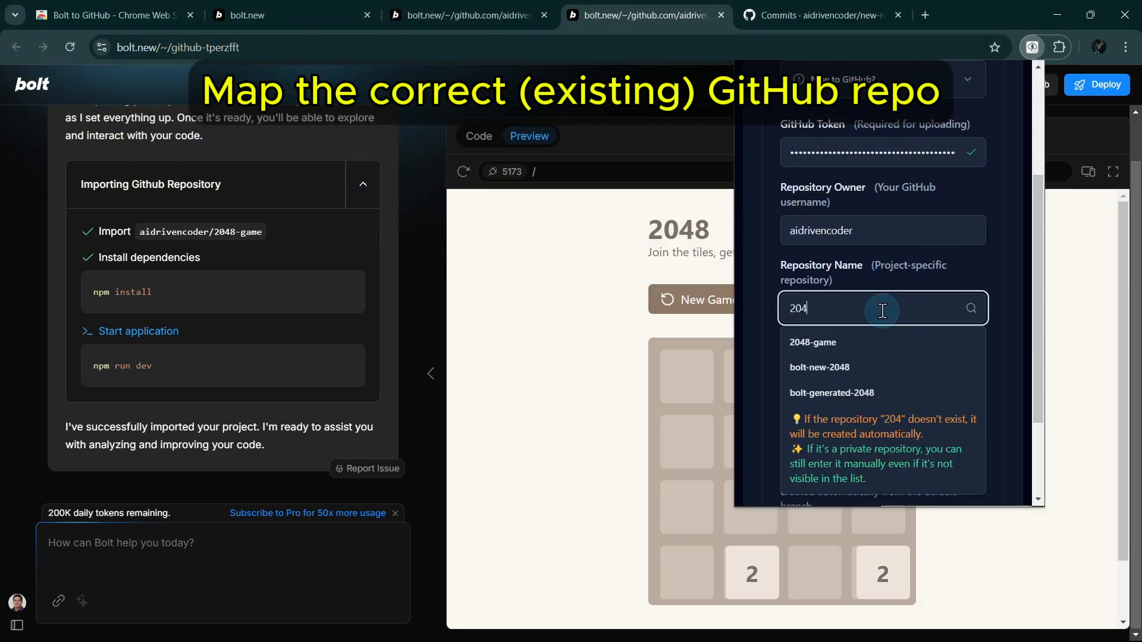
{"action": "left_click", "coordinate": [885, 337]}
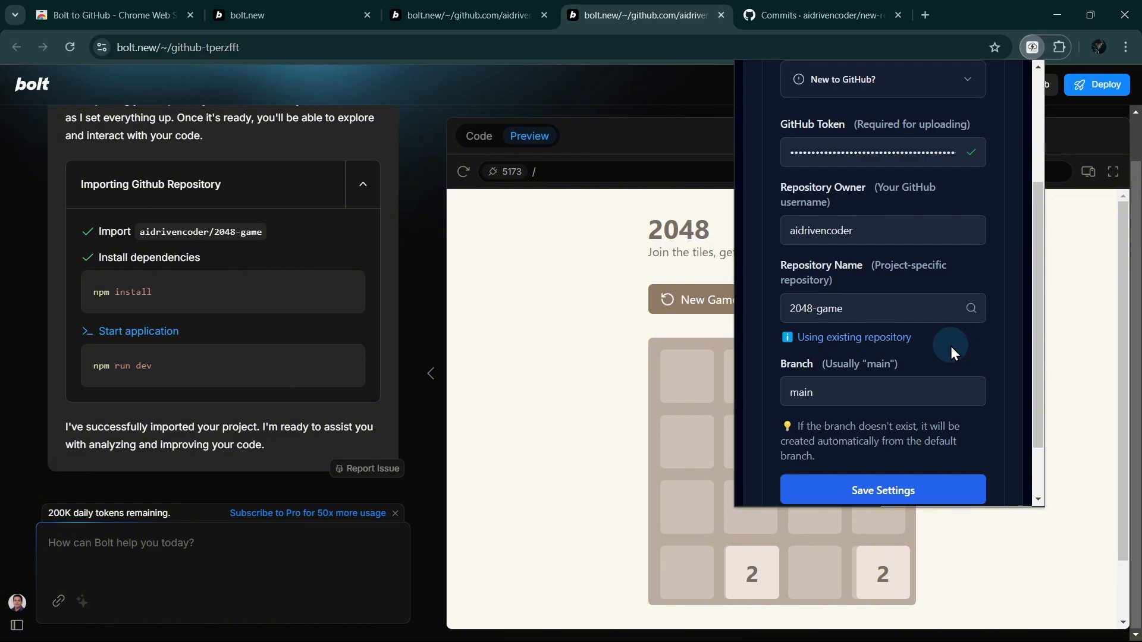
{"action": "scroll", "coordinate": [916, 405], "scroll_direction": "down", "scroll_amount": 1}
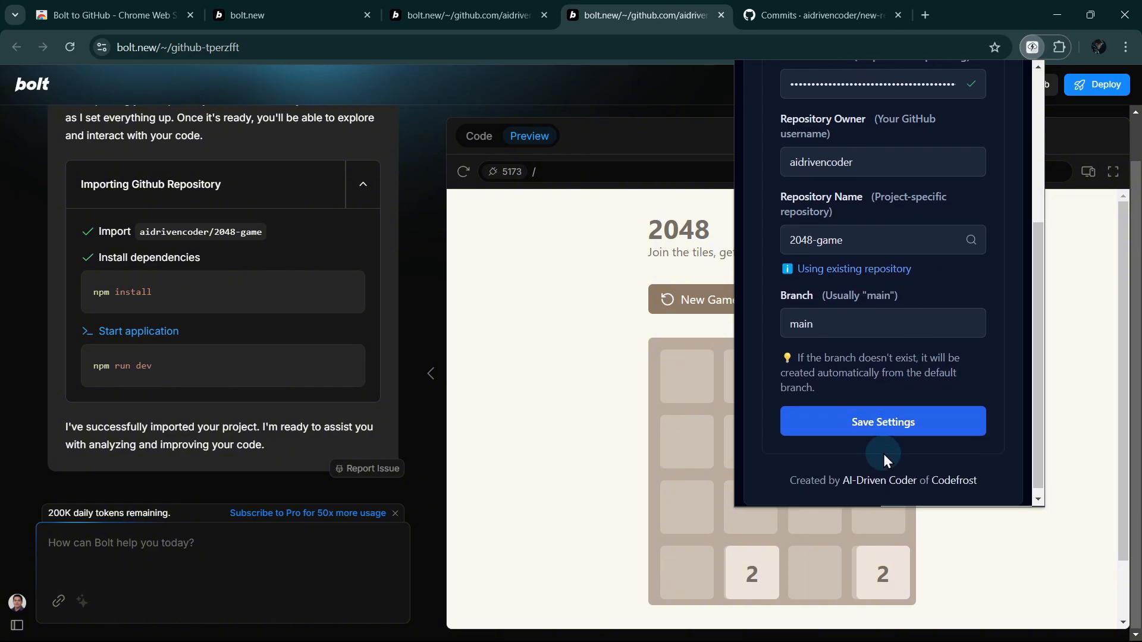
{"action": "left_click", "coordinate": [885, 420]}
Load the earlier chat "Next.js Dashboard Setup with Flowchart Integration" and check the extension's project list before and after loading
{"action": "left_click", "coordinate": [905, 155]}
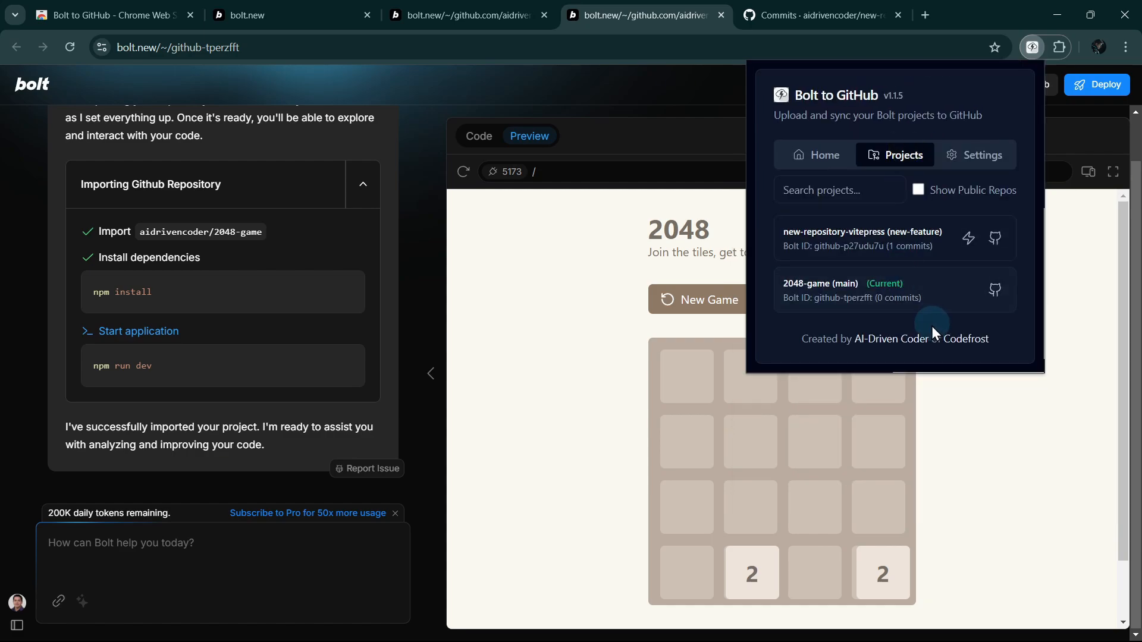
{"action": "mouse_move", "coordinate": [97, 397]}
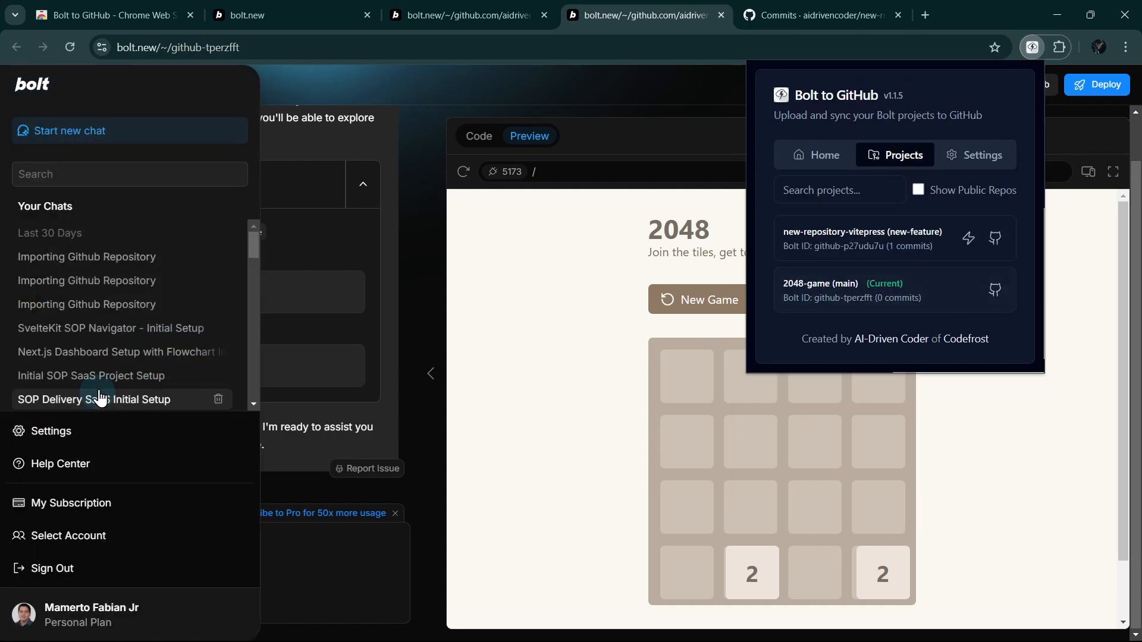
{"action": "scroll", "coordinate": [107, 345], "scroll_direction": "down", "scroll_amount": 1}
{"action": "left_click", "coordinate": [120, 293]}
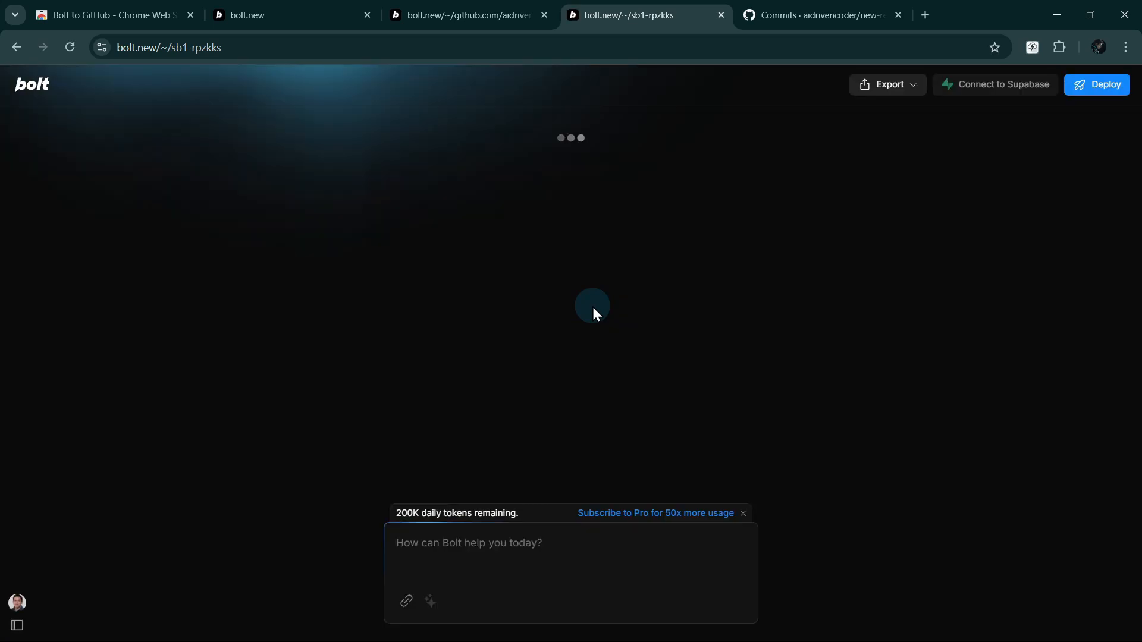
{"action": "left_click", "coordinate": [1032, 47]}
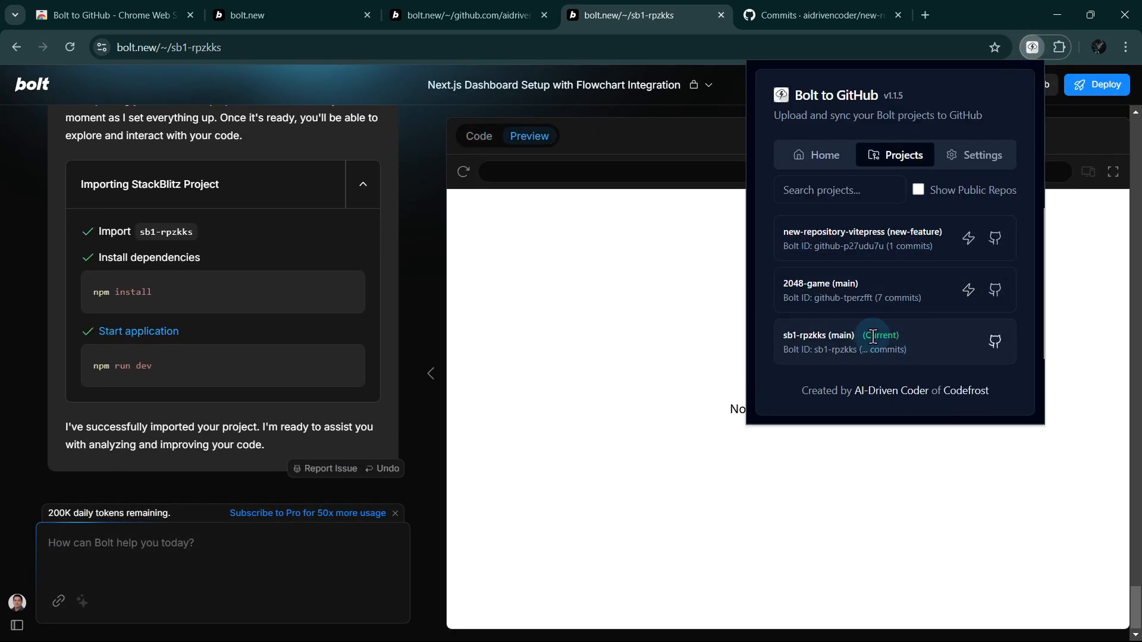
Create an Astro blog project from Bolt's home page starter, check its loaded project details in the extension, and reload the page
{"action": "left_click", "coordinate": [630, 284]}
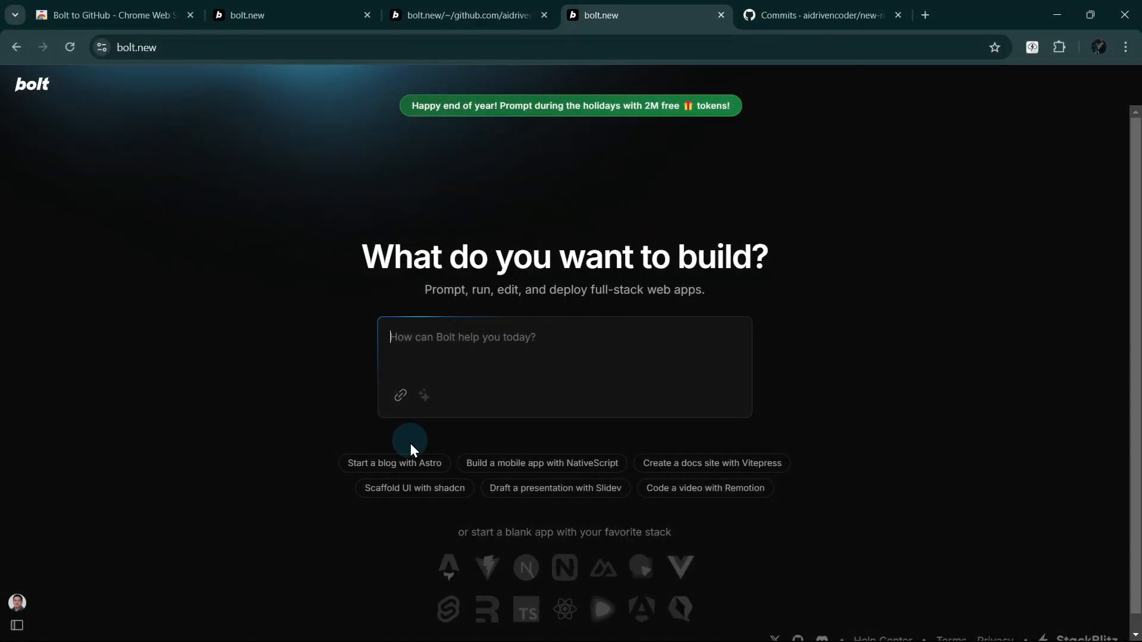
{"action": "left_click", "coordinate": [403, 462]}
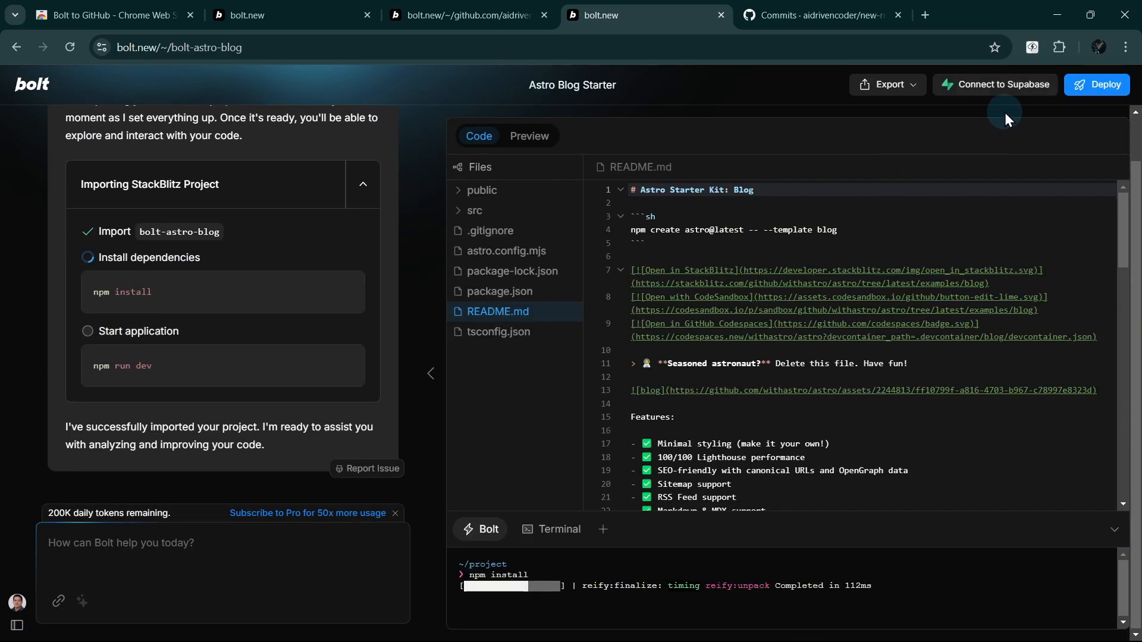
{"action": "left_click", "coordinate": [1030, 47]}
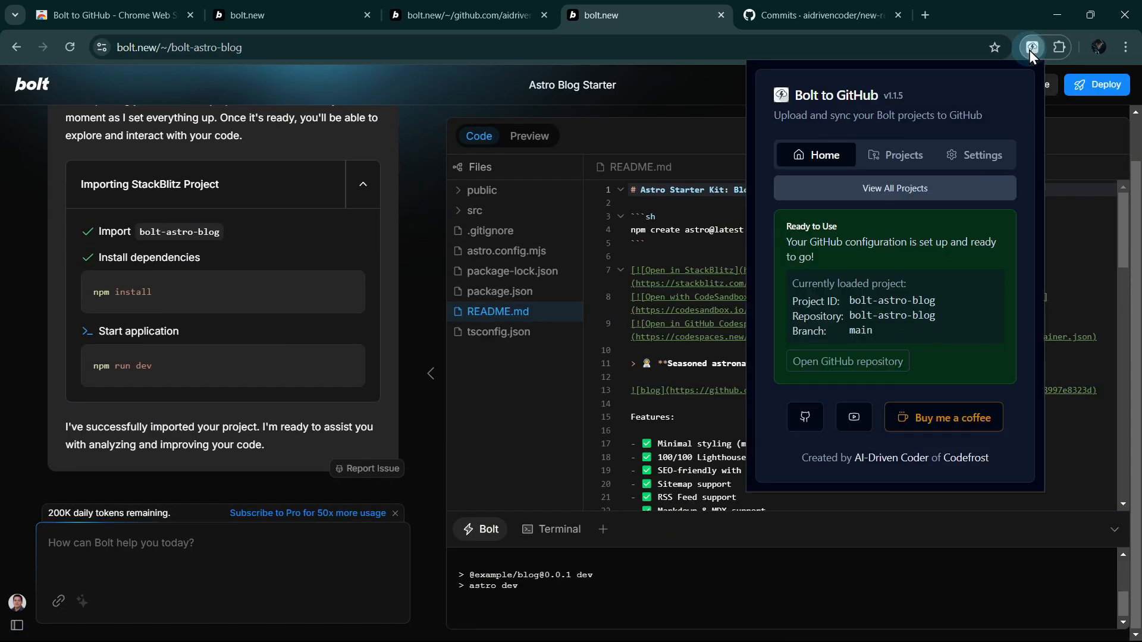
{"action": "left_click", "coordinate": [1030, 50]}
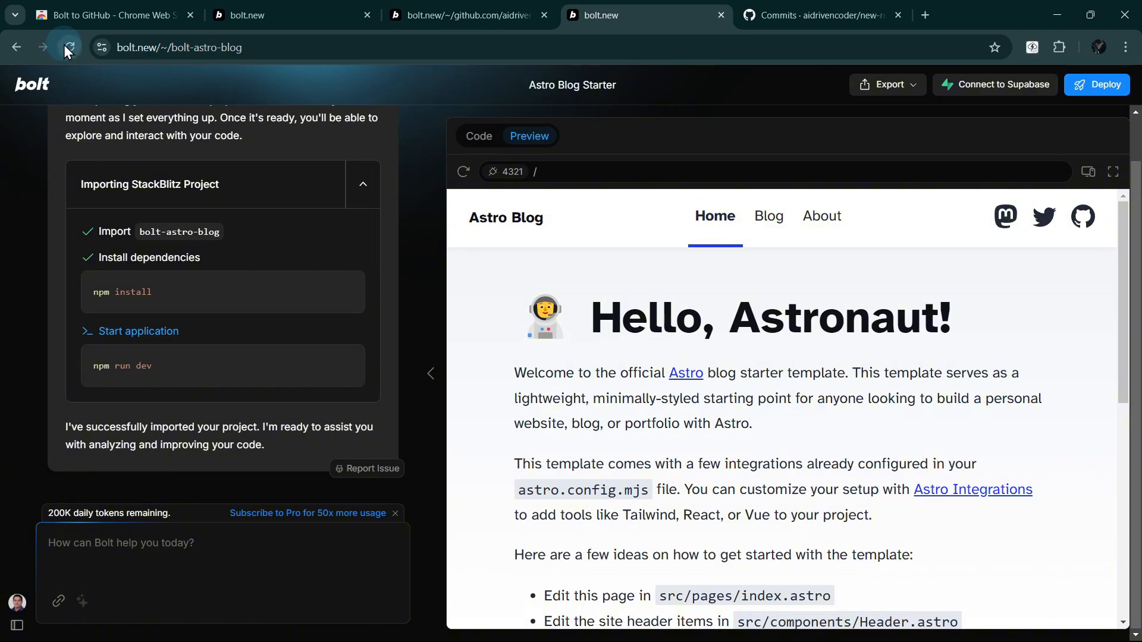
{"action": "left_click", "coordinate": [69, 48]}
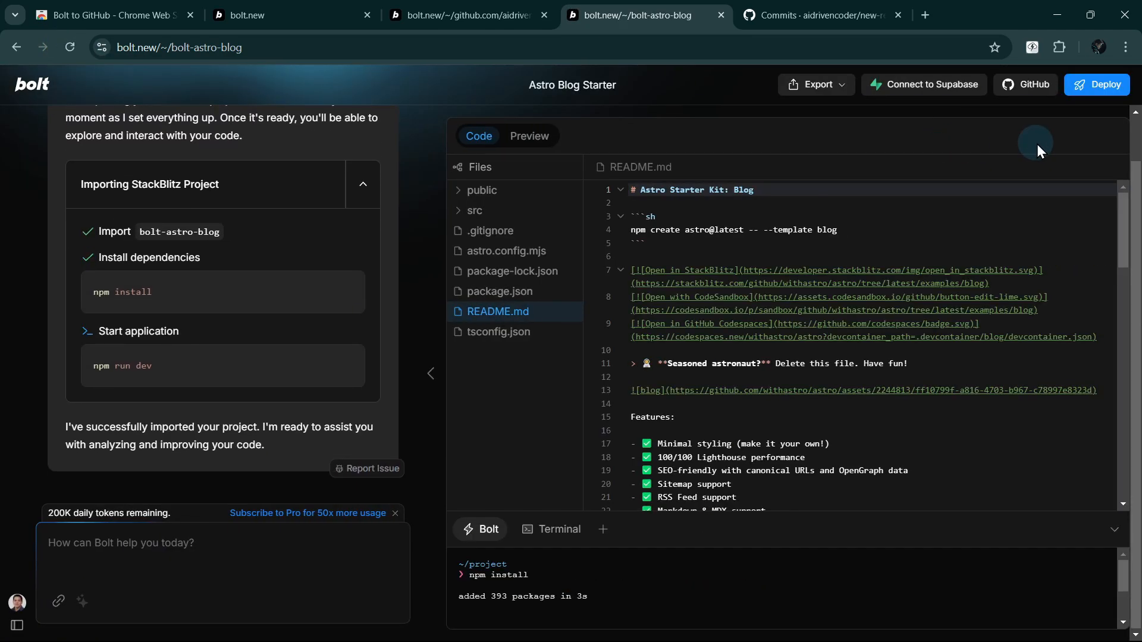
Save the GitHub settings for the bolt-astro-blog repository and push the Astro project to GitHub
{"action": "left_click", "coordinate": [1036, 48]}
{"action": "left_click", "coordinate": [914, 312]}
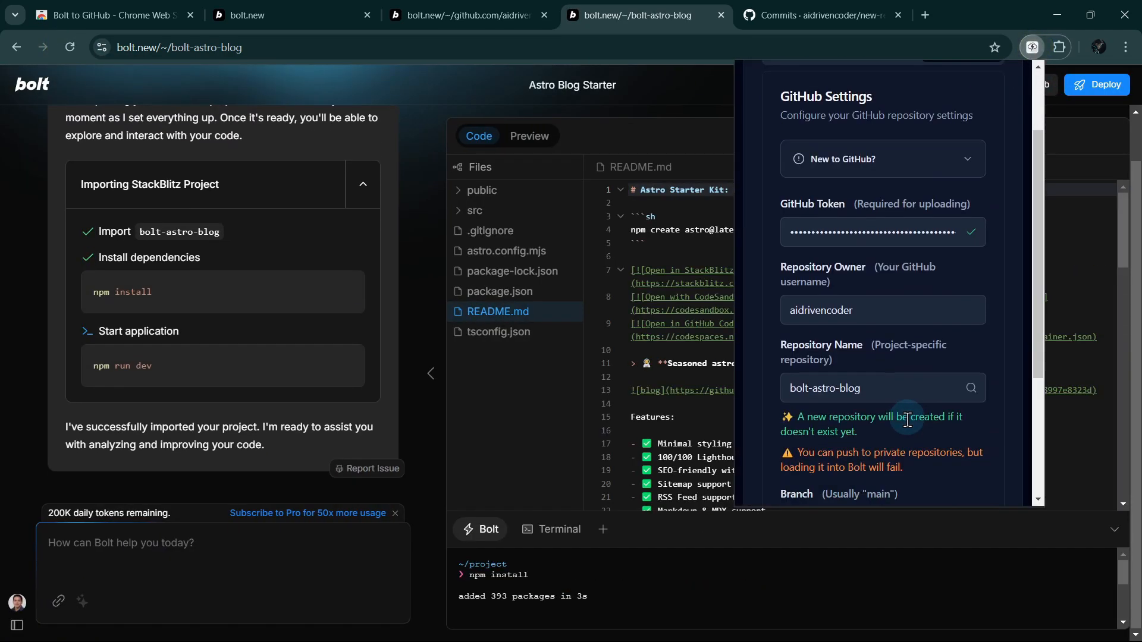
{"action": "scroll", "coordinate": [904, 345], "scroll_direction": "down", "scroll_amount": 5}
{"action": "left_click", "coordinate": [883, 414]}
{"action": "left_click", "coordinate": [703, 97]}
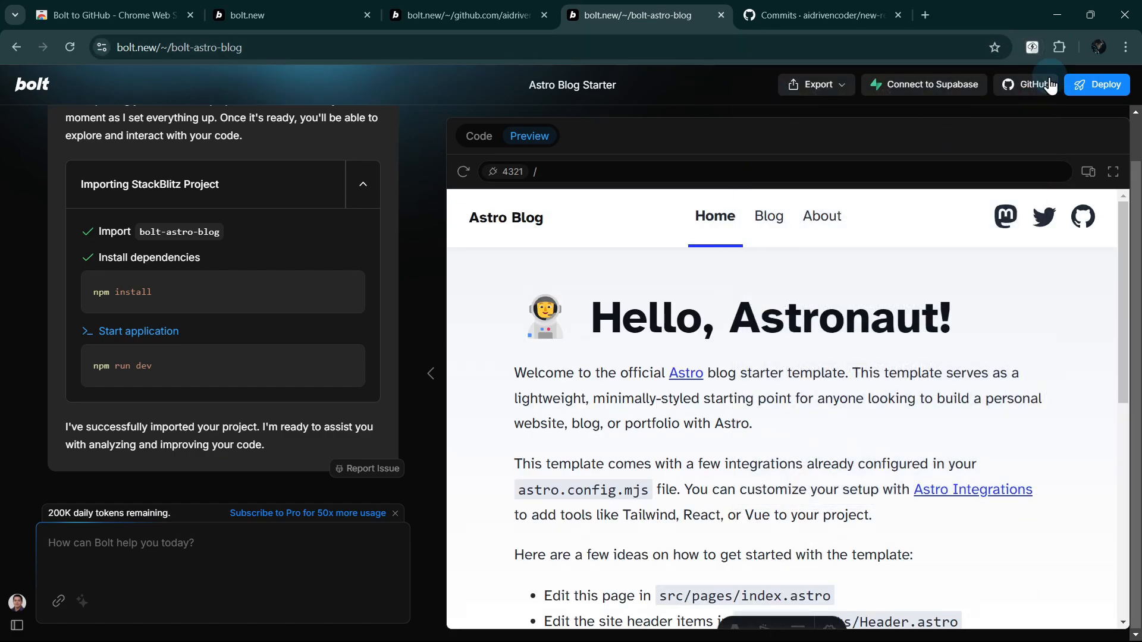
{"action": "left_click", "coordinate": [1035, 83]}
{"action": "left_click", "coordinate": [636, 432]}
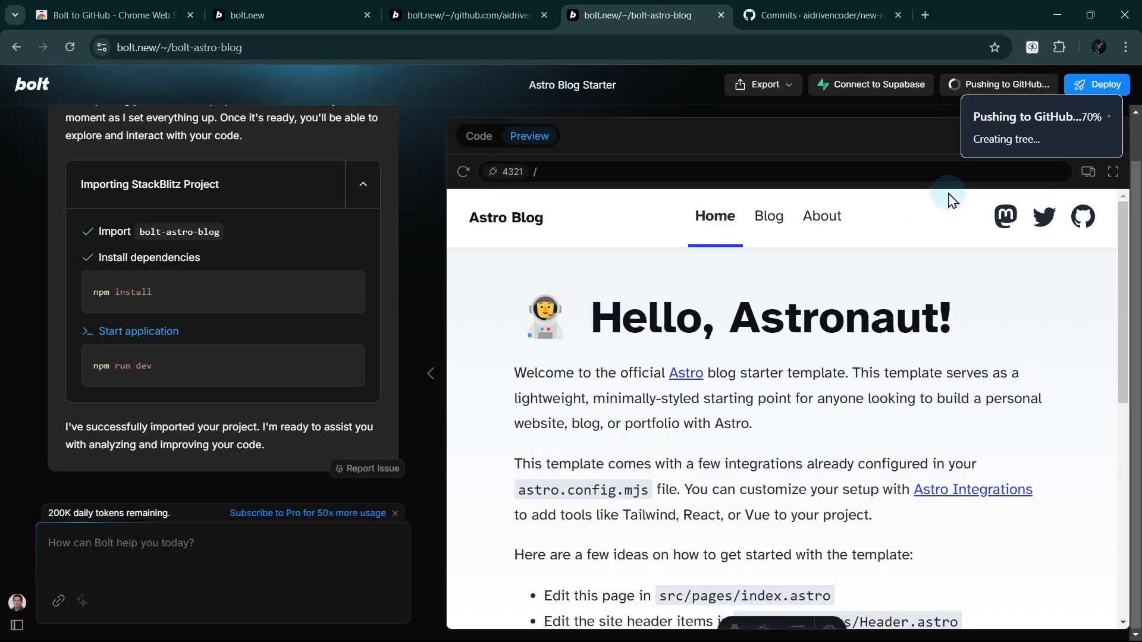
Open the Astro project's GitHub repository from the extension and view its latest commit, "Commit from Bolt to GitHub"
{"action": "left_click", "coordinate": [1030, 47]}
{"action": "left_click", "coordinate": [879, 355]}
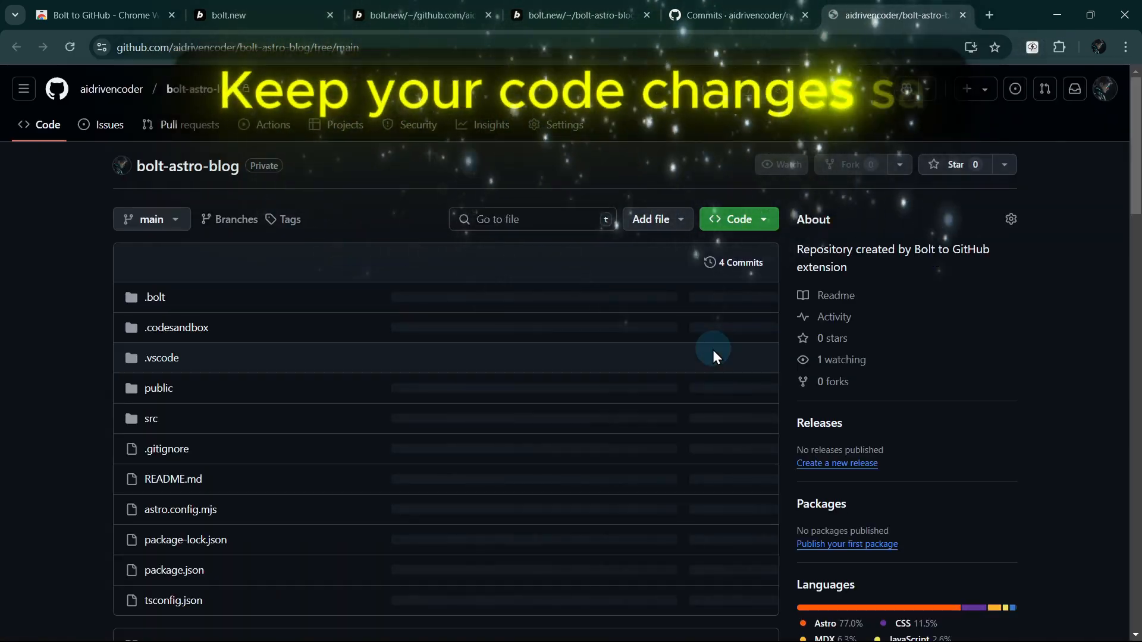
{"action": "left_click", "coordinate": [745, 262]}
{"action": "left_click", "coordinate": [216, 283]}
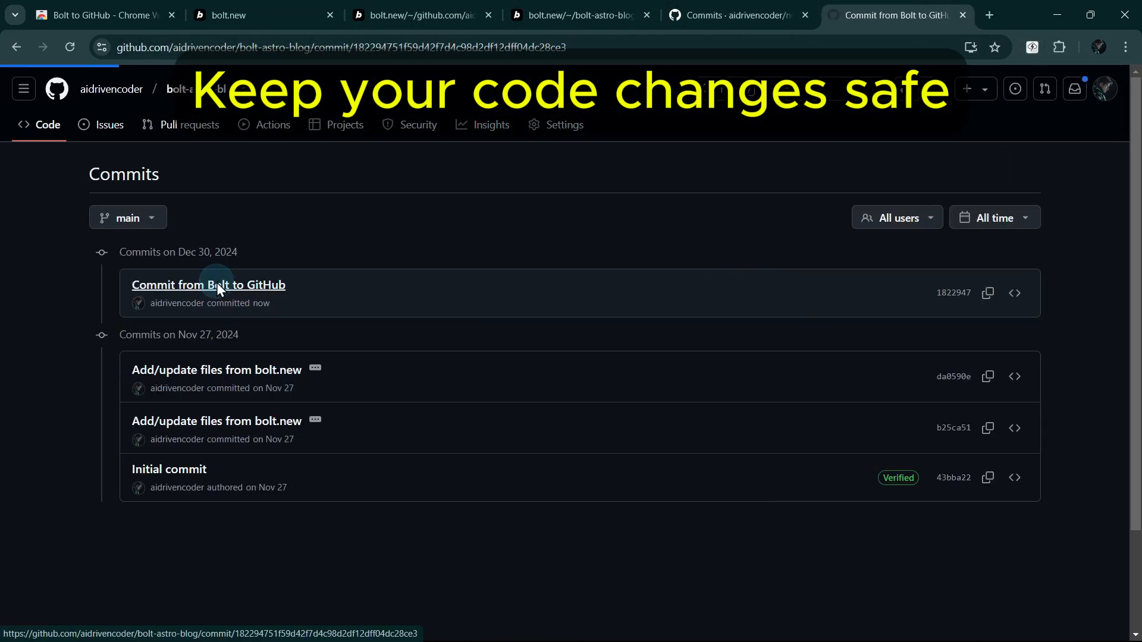
{"action": "right_click", "coordinate": [264, 180]}
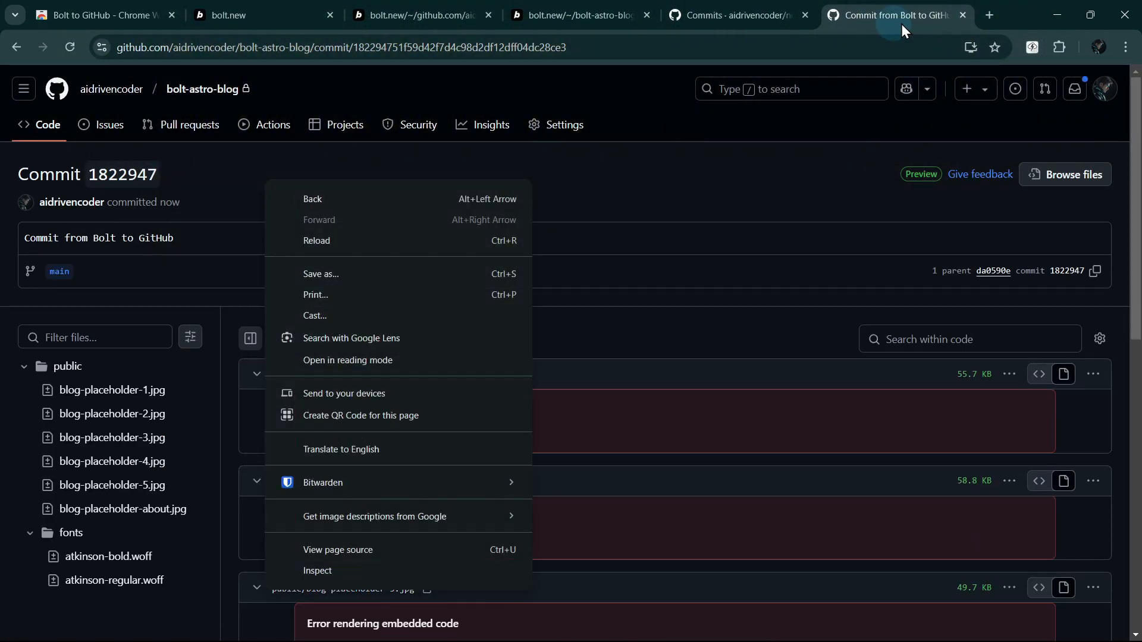
Return to the Astro project, include public repositories in the extension's project list, and import git-filter-repo into Bolt
{"action": "left_click", "coordinate": [630, 14]}
{"action": "left_click", "coordinate": [1033, 47]}
{"action": "left_click", "coordinate": [895, 155]}
{"action": "left_click", "coordinate": [969, 187]}
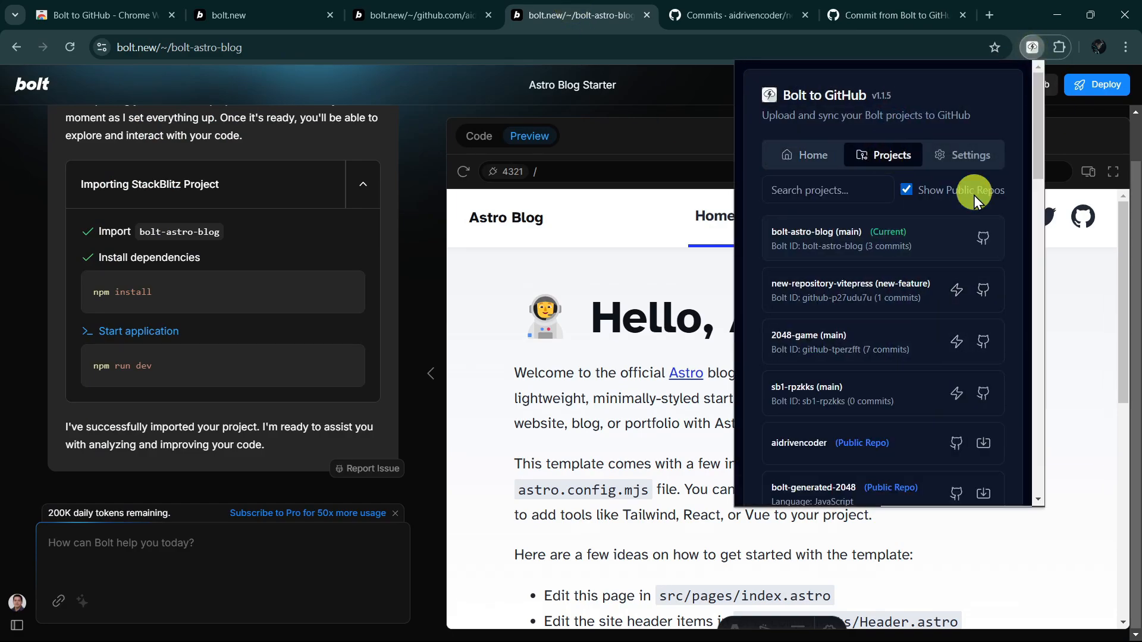
{"action": "scroll", "coordinate": [940, 330], "scroll_direction": "down", "scroll_amount": 10}
{"action": "left_click", "coordinate": [983, 278]}
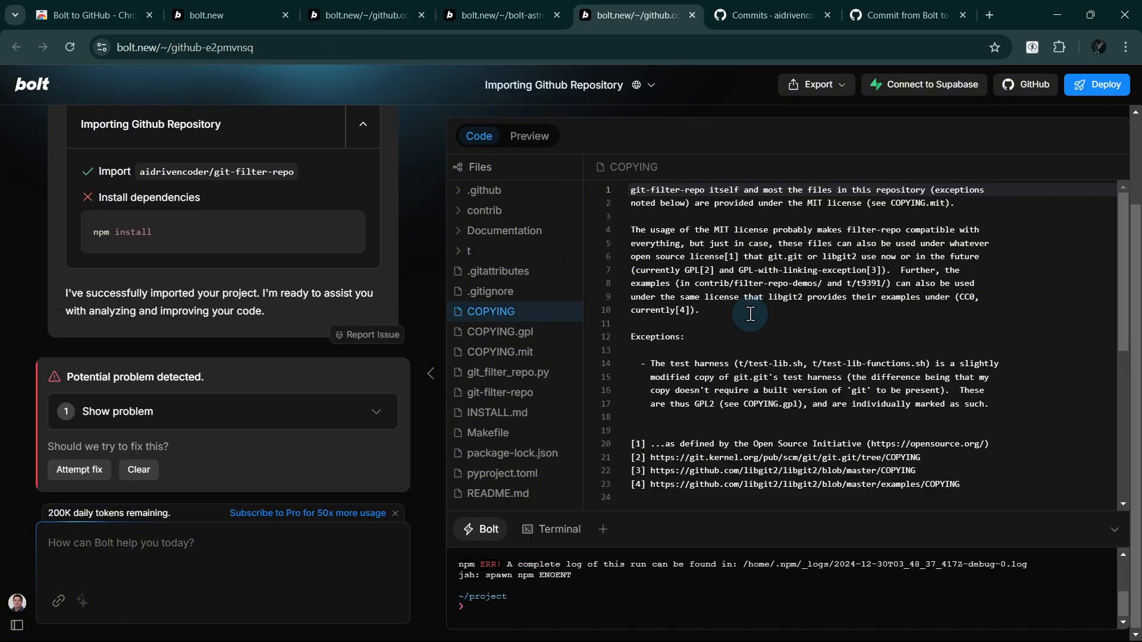
Examine the extension's project list with public repositories included, covering both loaded projects and importable repositories
{"action": "left_click", "coordinate": [1032, 47]}
{"action": "left_click", "coordinate": [896, 153]}
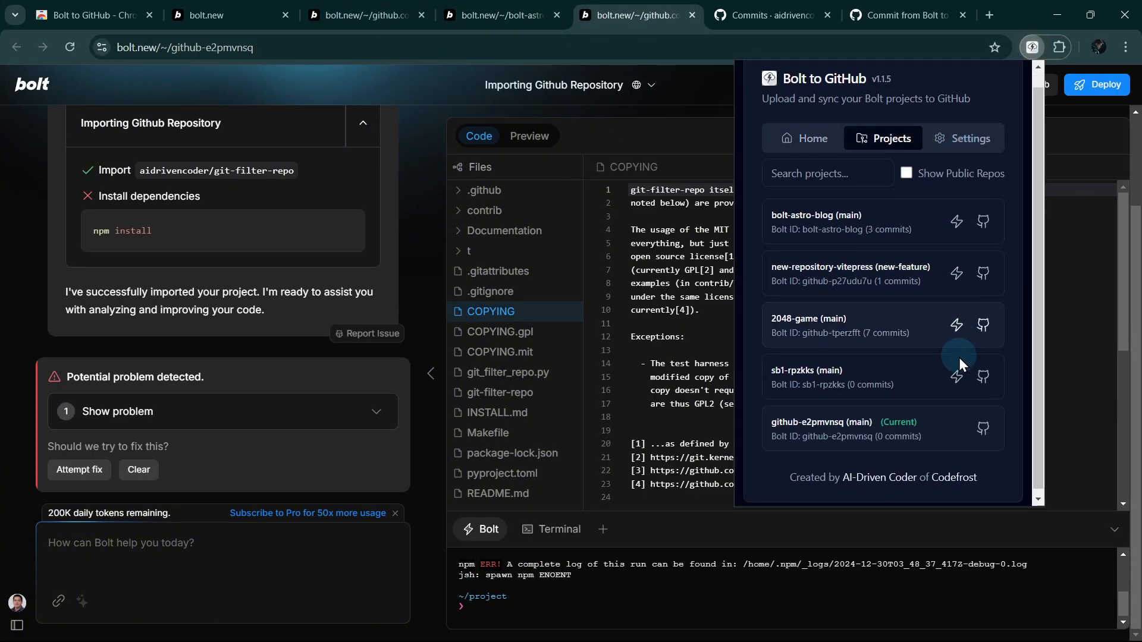
{"action": "left_click", "coordinate": [948, 170]}
{"action": "scroll", "coordinate": [968, 333], "scroll_direction": "down", "scroll_amount": 10}
{"action": "scroll", "coordinate": [968, 333], "scroll_direction": "down", "scroll_amount": 2}
{"action": "scroll", "coordinate": [968, 323], "scroll_direction": "up", "scroll_amount": 10}
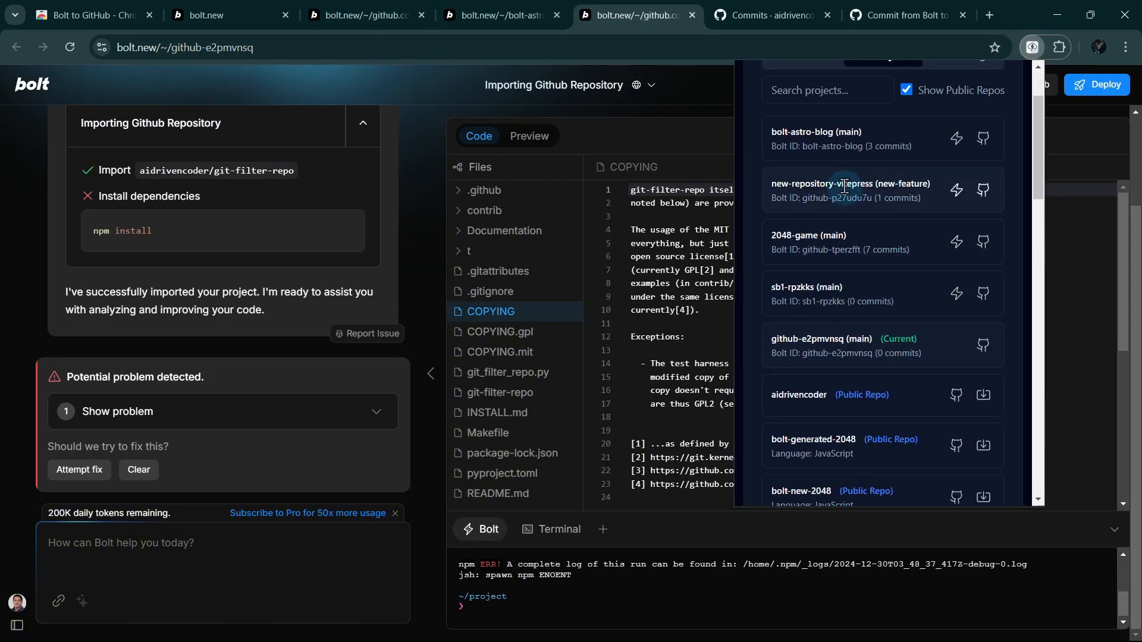
{"action": "scroll", "coordinate": [877, 284], "scroll_direction": "down", "scroll_amount": 15}
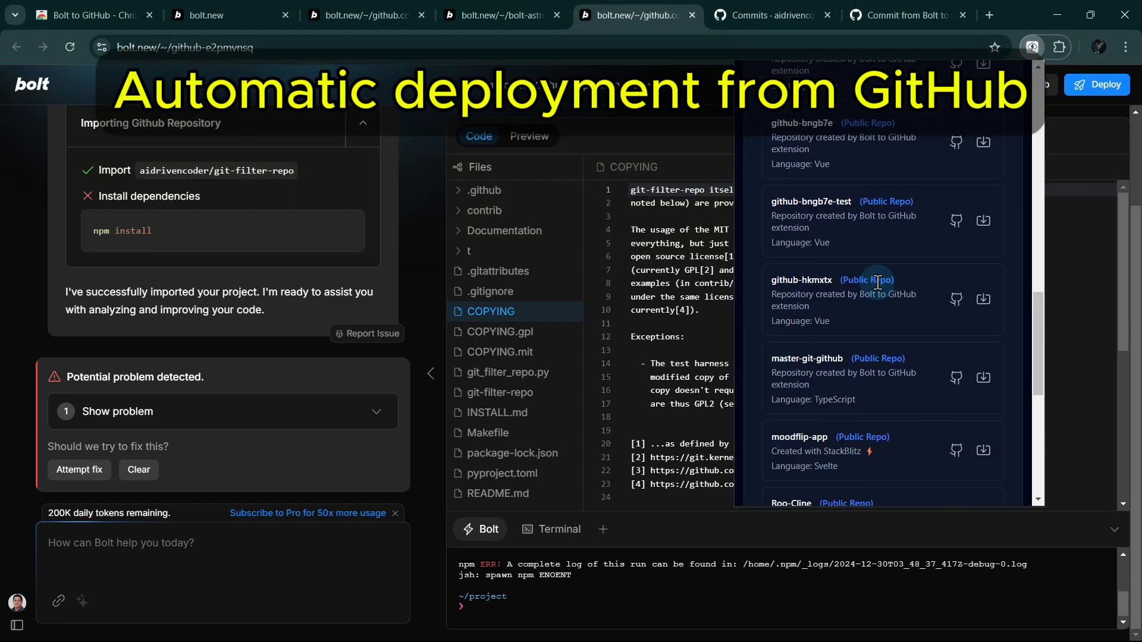
{"action": "scroll", "coordinate": [876, 284], "scroll_direction": "up", "scroll_amount": 5}
{"action": "scroll", "coordinate": [877, 284], "scroll_direction": "up", "scroll_amount": 12}
Return to Bolt's home page and close the leftover project and GitHub commit tabs
{"action": "left_click", "coordinate": [32, 84]}
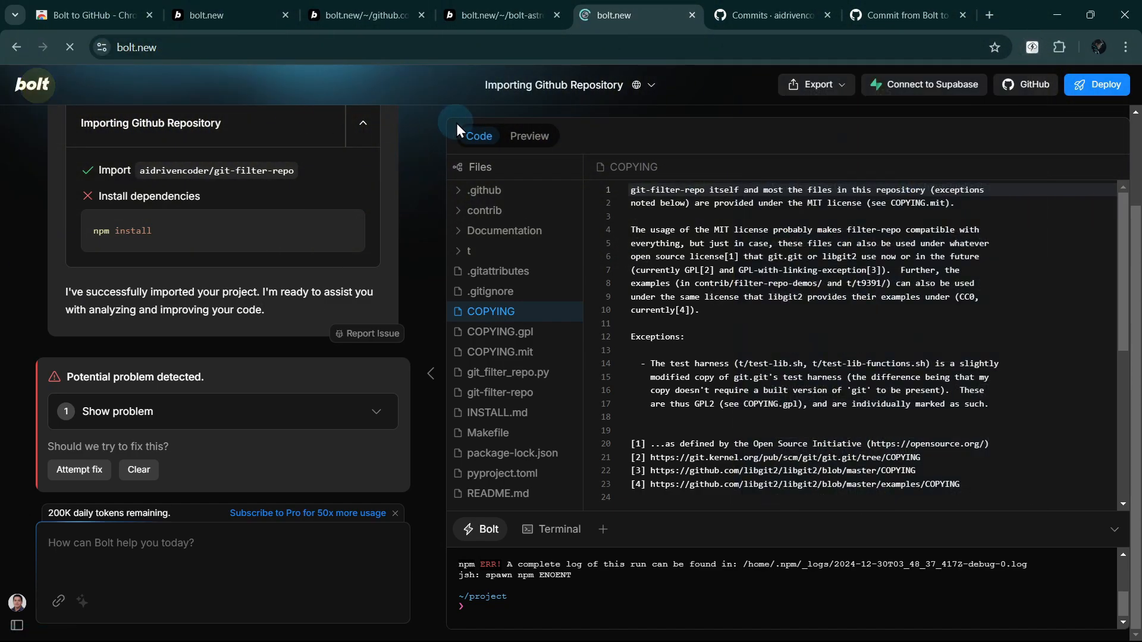
{"action": "left_click", "coordinate": [422, 15]}
{"action": "left_click", "coordinate": [422, 15]}
{"action": "left_click", "coordinate": [286, 16]}
{"action": "left_click", "coordinate": [420, 15]}
{"action": "left_click", "coordinate": [420, 15]}
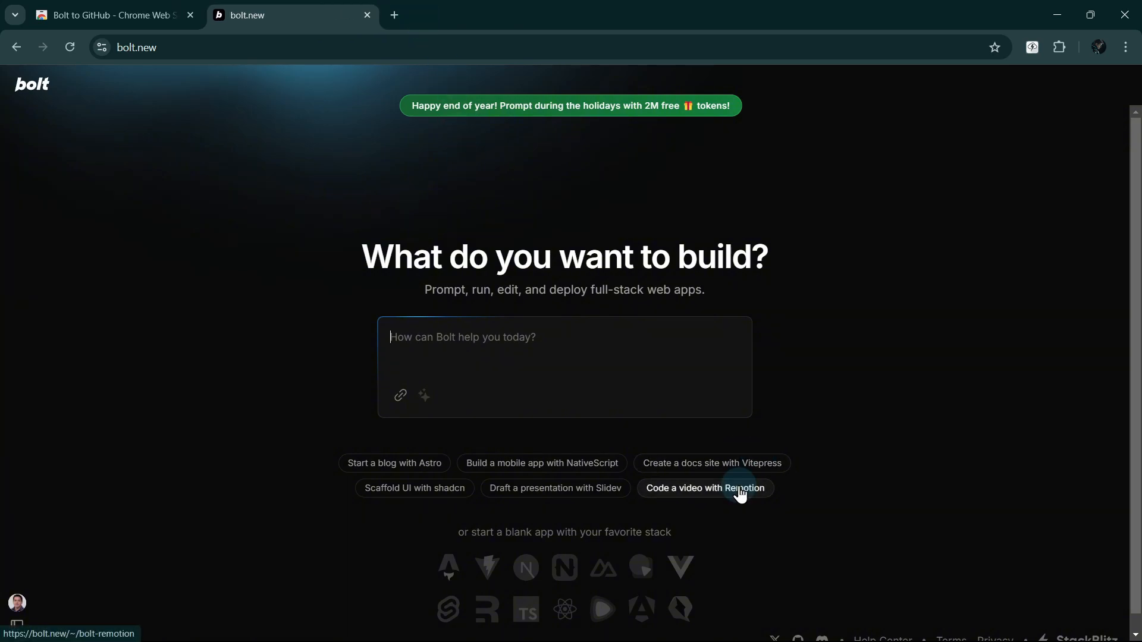
Create a project from Bolt's Remotion video starter and open its GitHub repository from the extension
{"action": "left_click", "coordinate": [740, 491]}
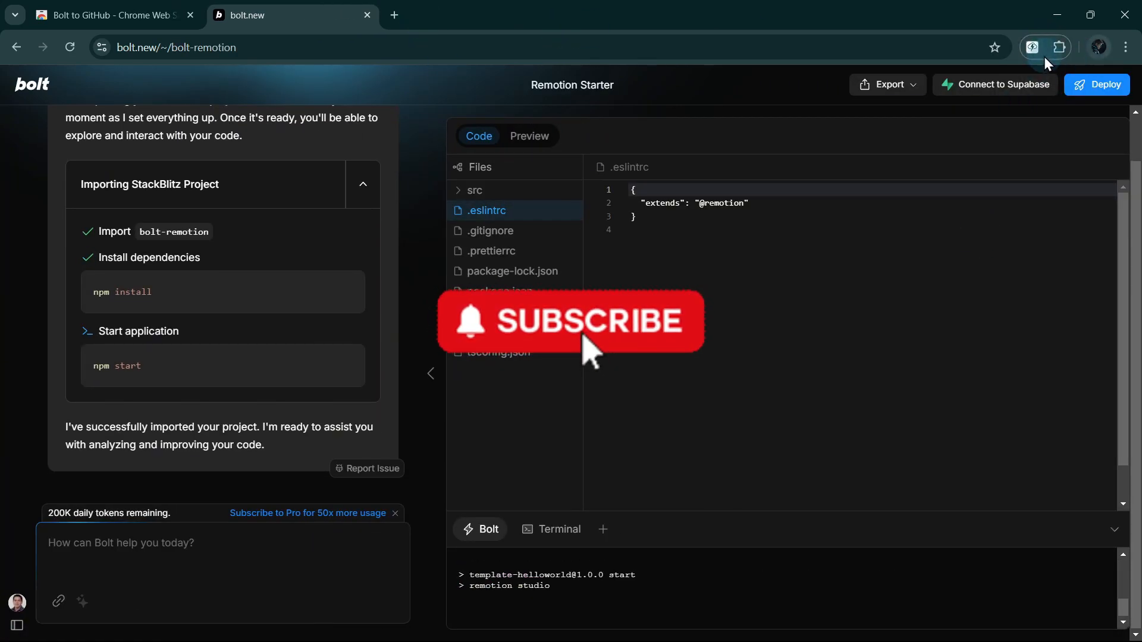
{"action": "left_click", "coordinate": [1033, 48]}
{"action": "left_click", "coordinate": [850, 360]}
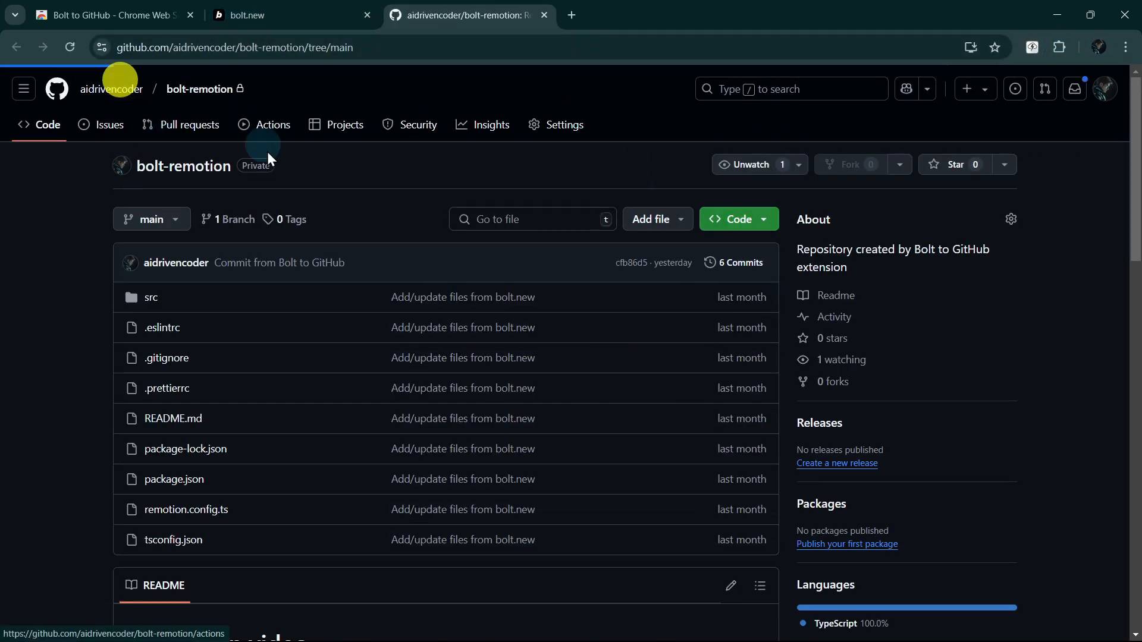
Search the account's GitHub repositories for "remotion" and close the GitHub page
{"action": "left_click", "coordinate": [113, 89]}
{"action": "left_click", "coordinate": [184, 126]}
{"action": "left_click", "coordinate": [448, 175]}
{"action": "type", "text": "remotion"}
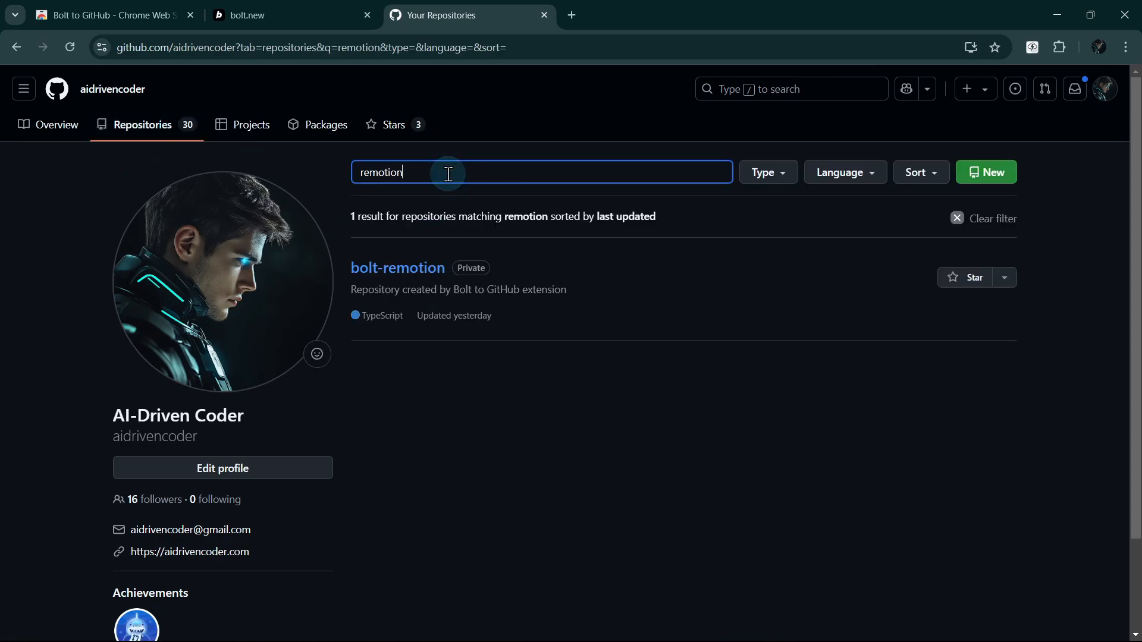
{"action": "left_click", "coordinate": [544, 16]}
Check the loaded bolt-remotion project in the extension, reload the Bolt page, and push the project to GitHub
{"action": "left_click", "coordinate": [1032, 48]}
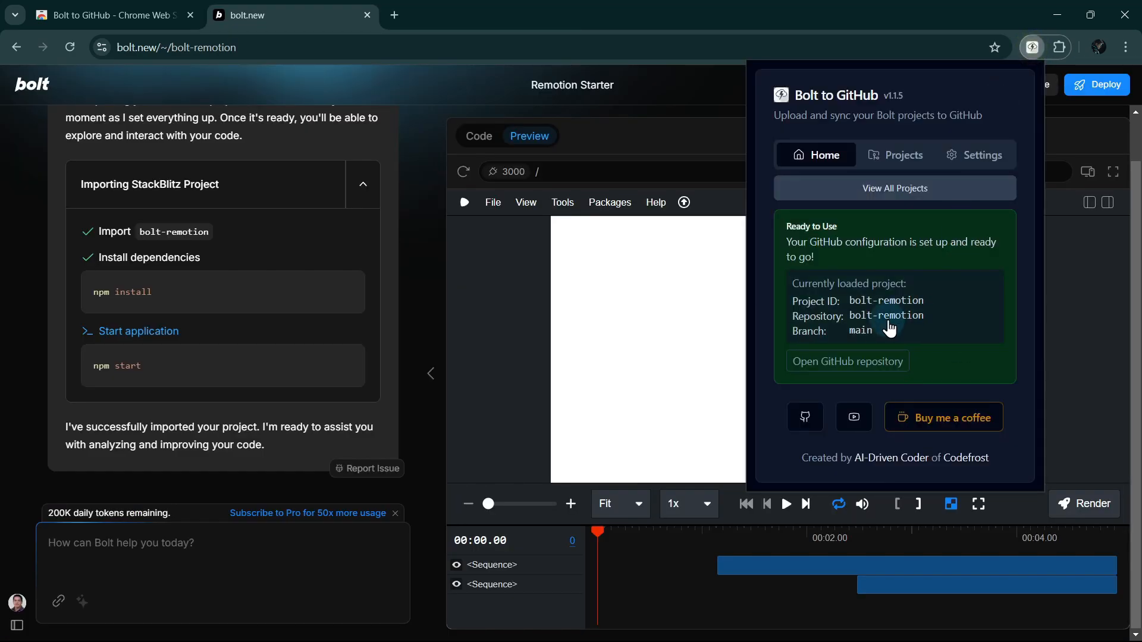
{"action": "left_click", "coordinate": [1056, 108]}
{"action": "left_click", "coordinate": [70, 47]}
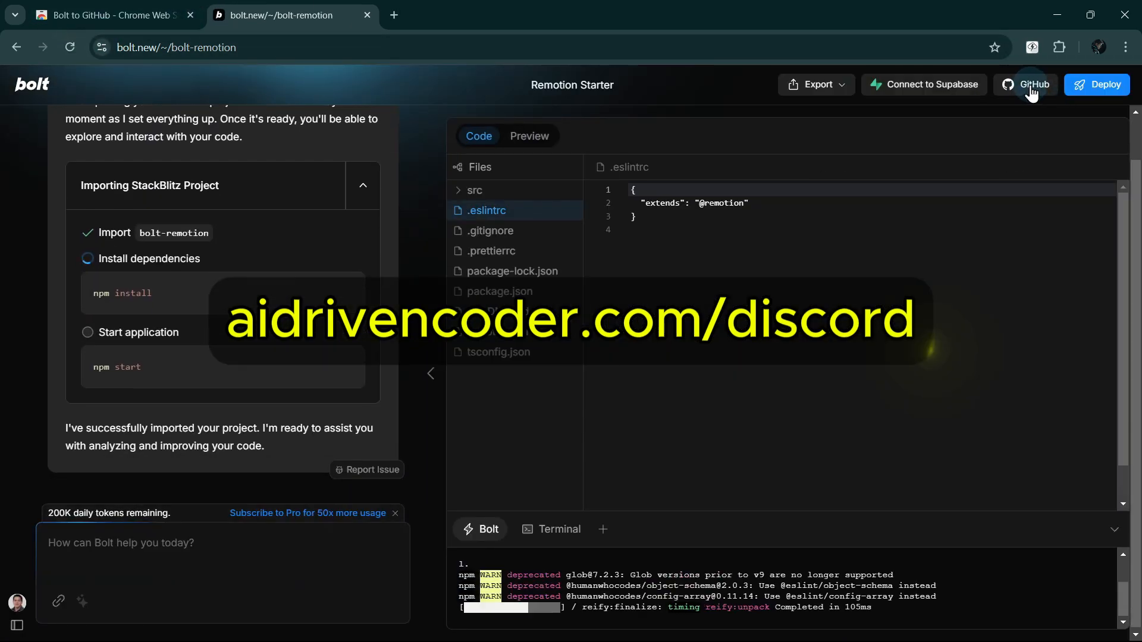
{"action": "left_click", "coordinate": [1031, 86]}
{"action": "left_click", "coordinate": [639, 425]}
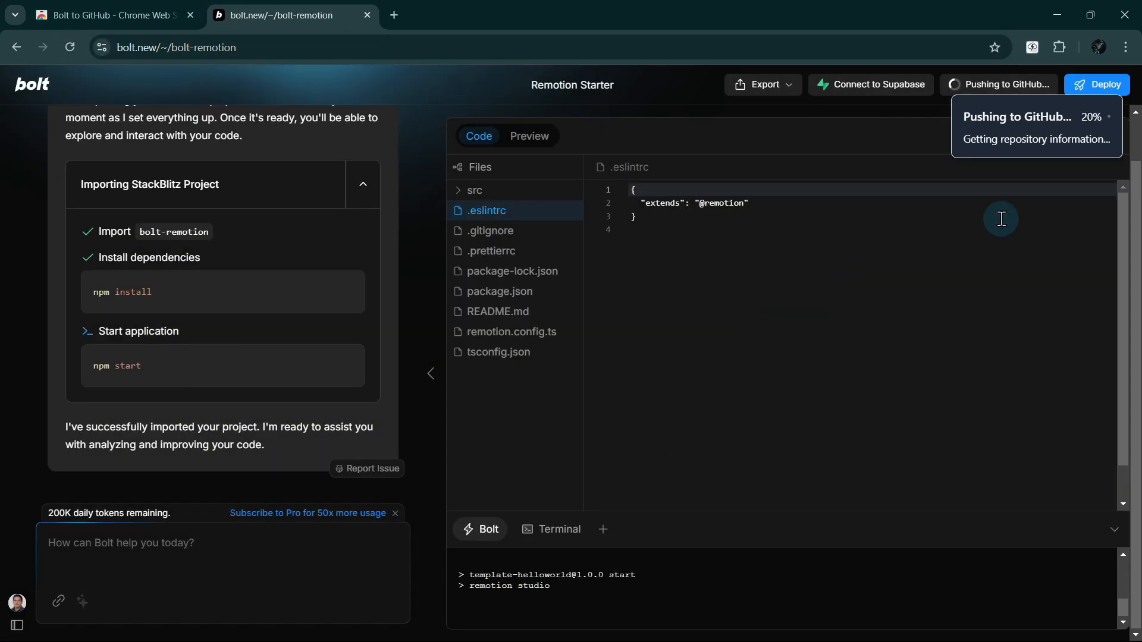